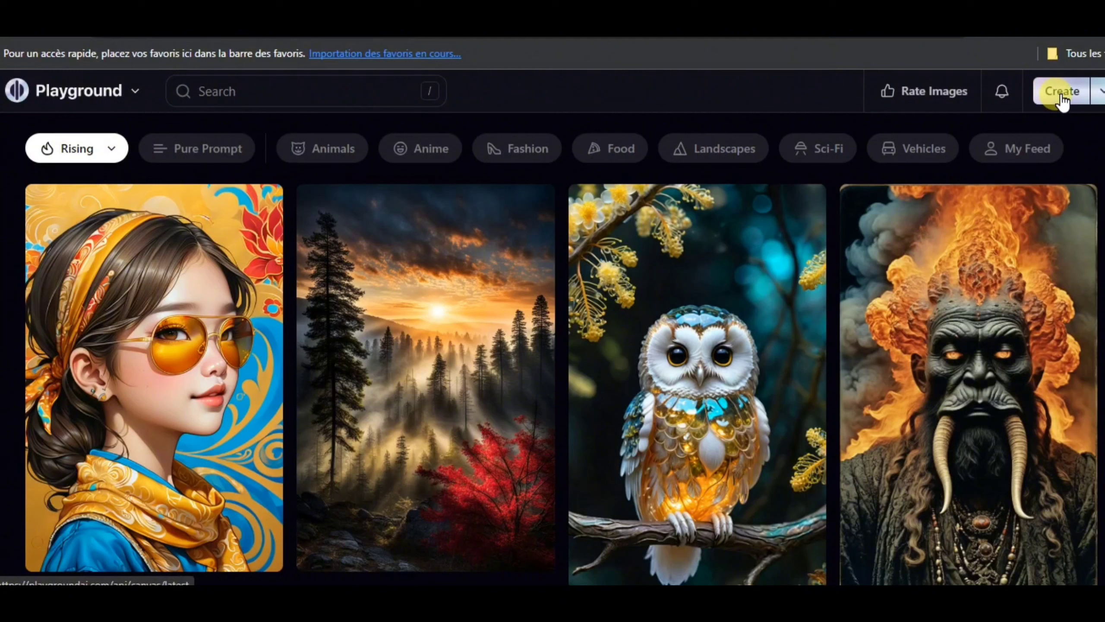
Start creating in Playground and switch from the canvas to creating on a board.
left_click(1061, 99)
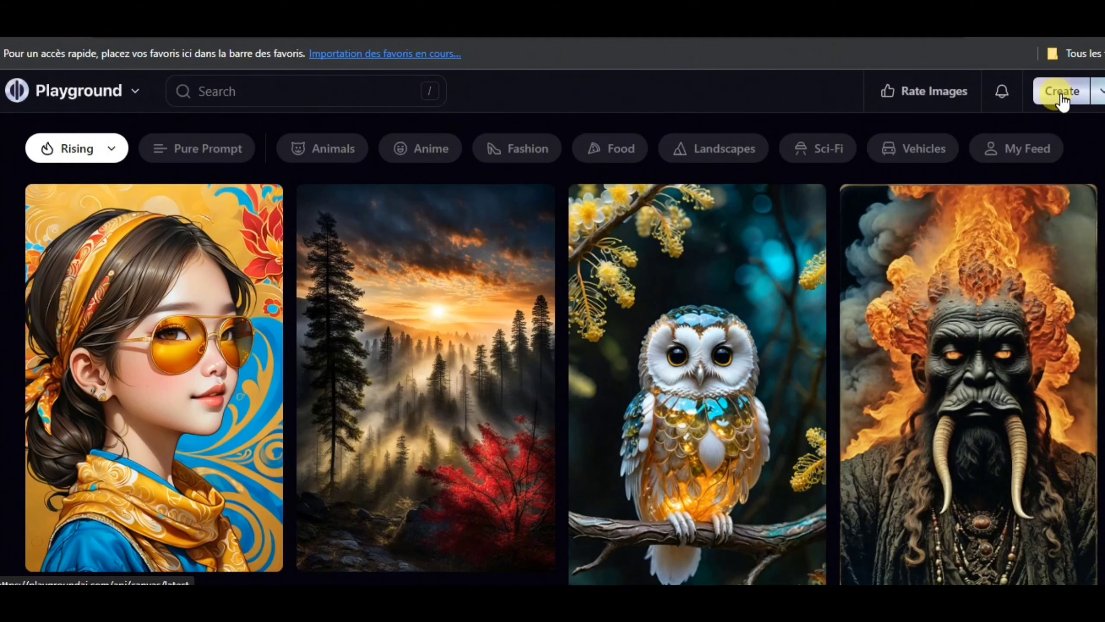
left_click(1060, 96)
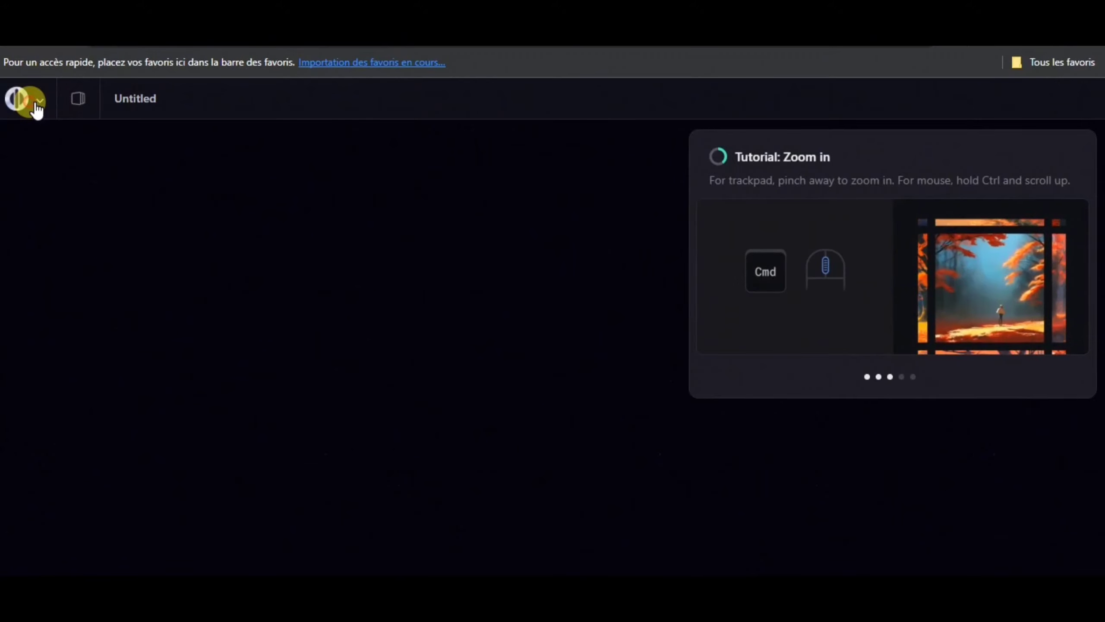
left_click(38, 111)
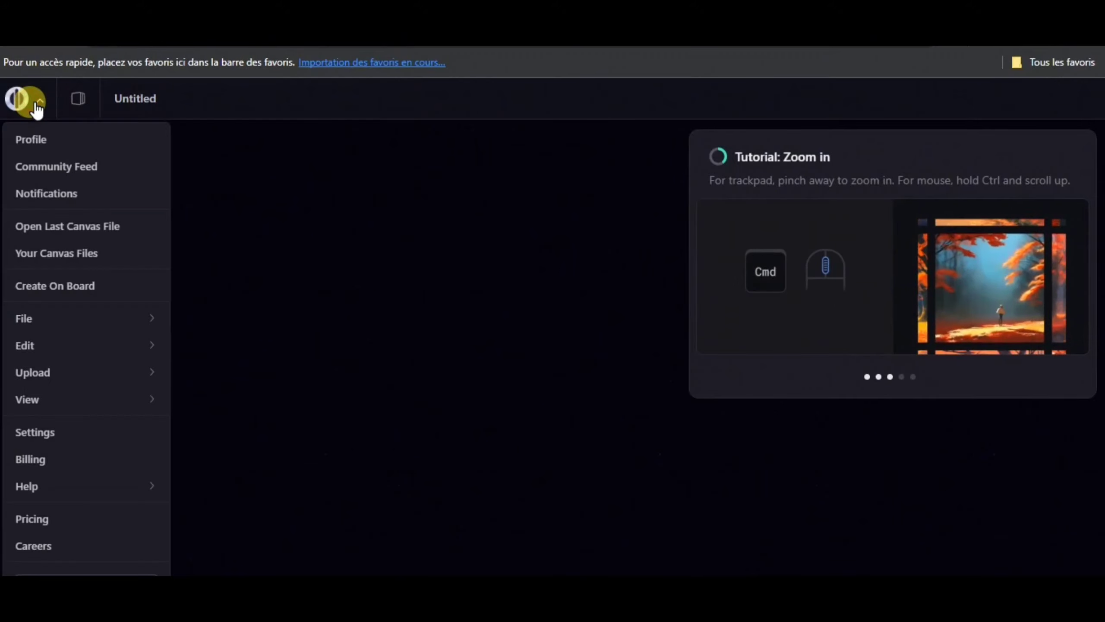
left_click(68, 291)
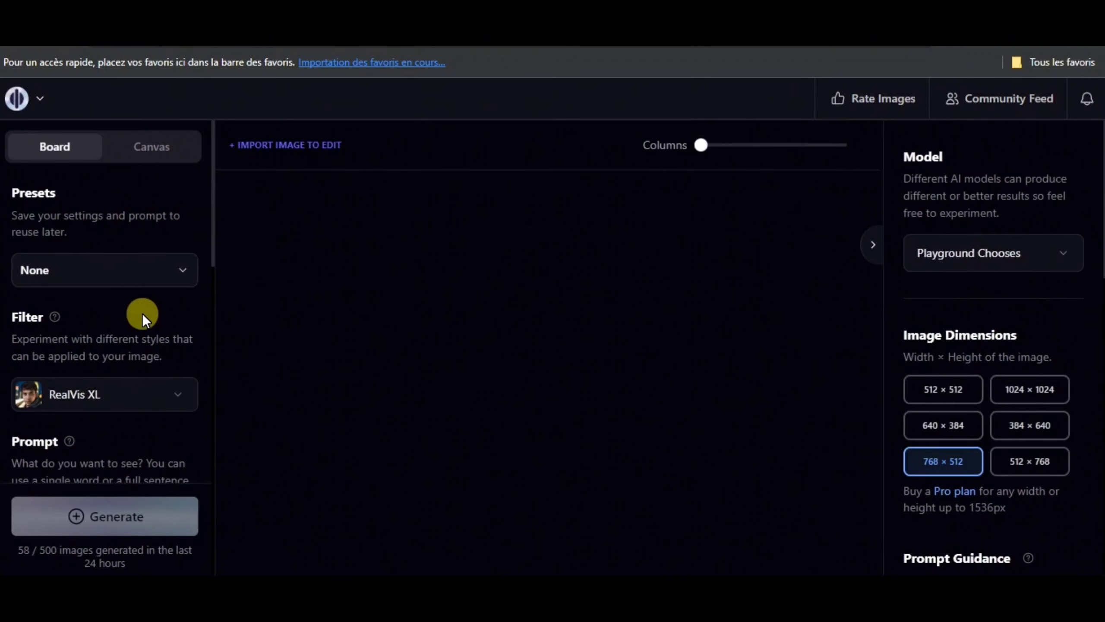
Select the RealVis XL filter, and set the model to Stable Diffusion XL.
left_click(130, 400)
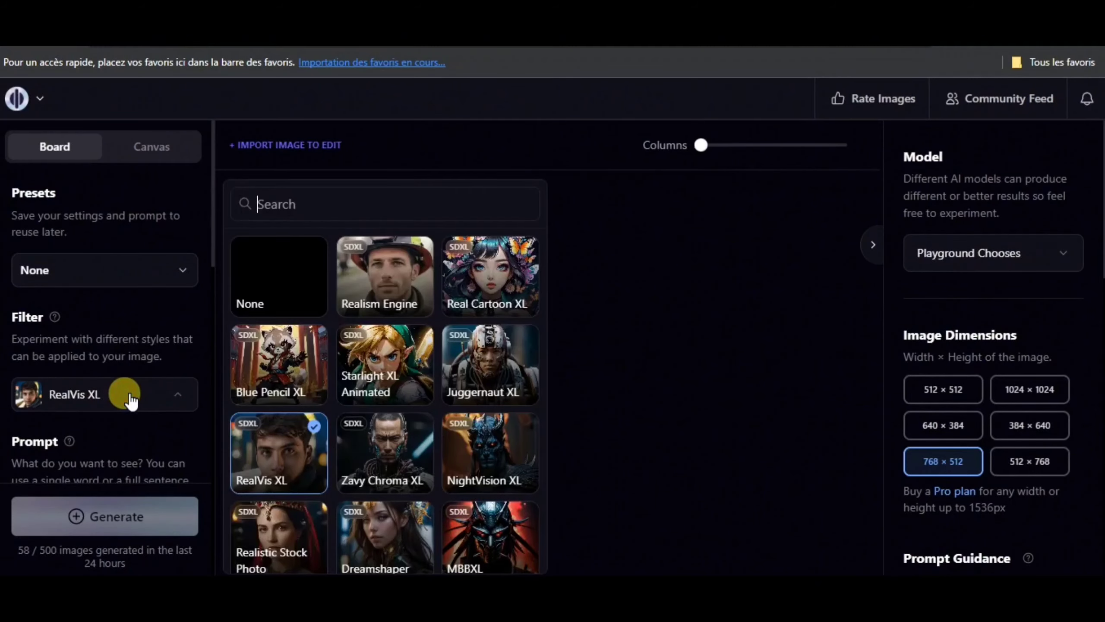
left_click(281, 458)
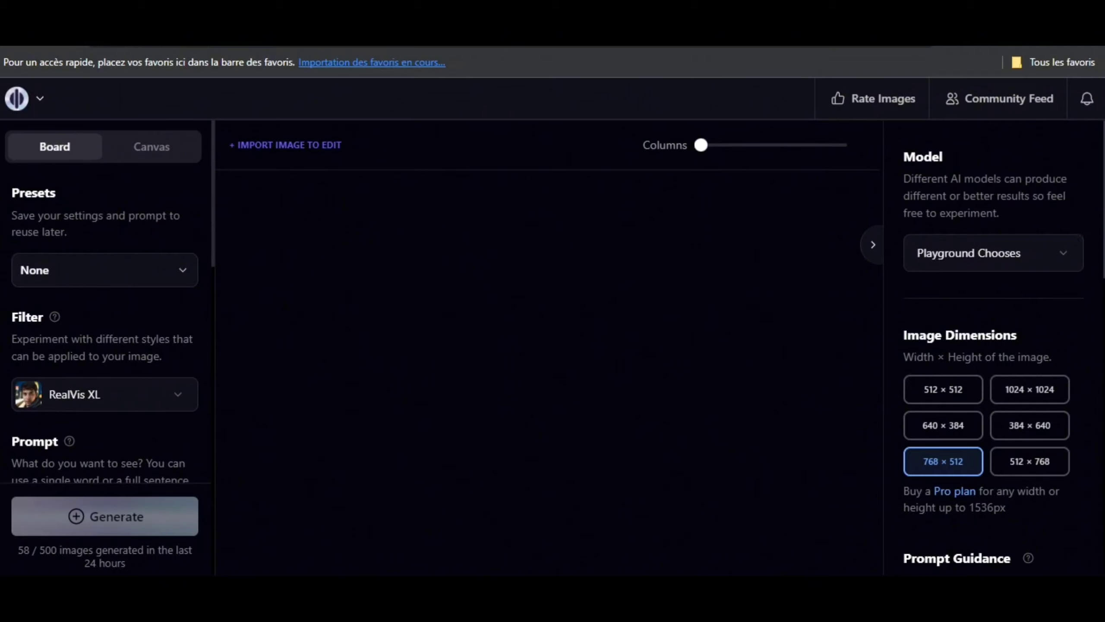
left_click(1006, 250)
left_click(972, 295)
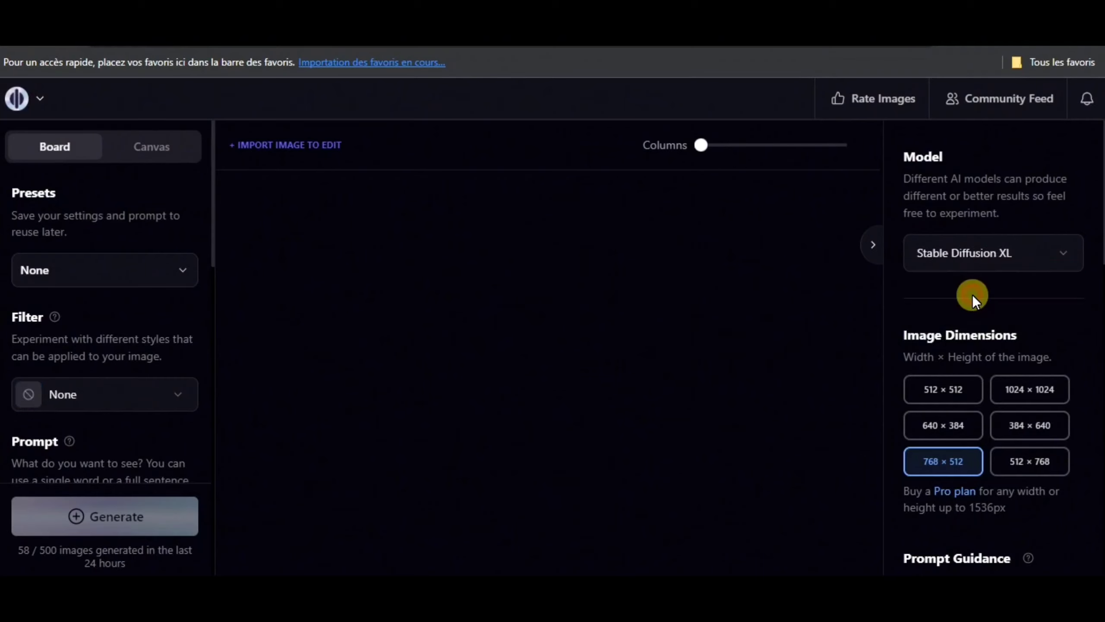
Review the image dimensions, prompt guidance, sampler, number of images and the text for details excluded from the image.
scroll(960, 444, "down", 3)
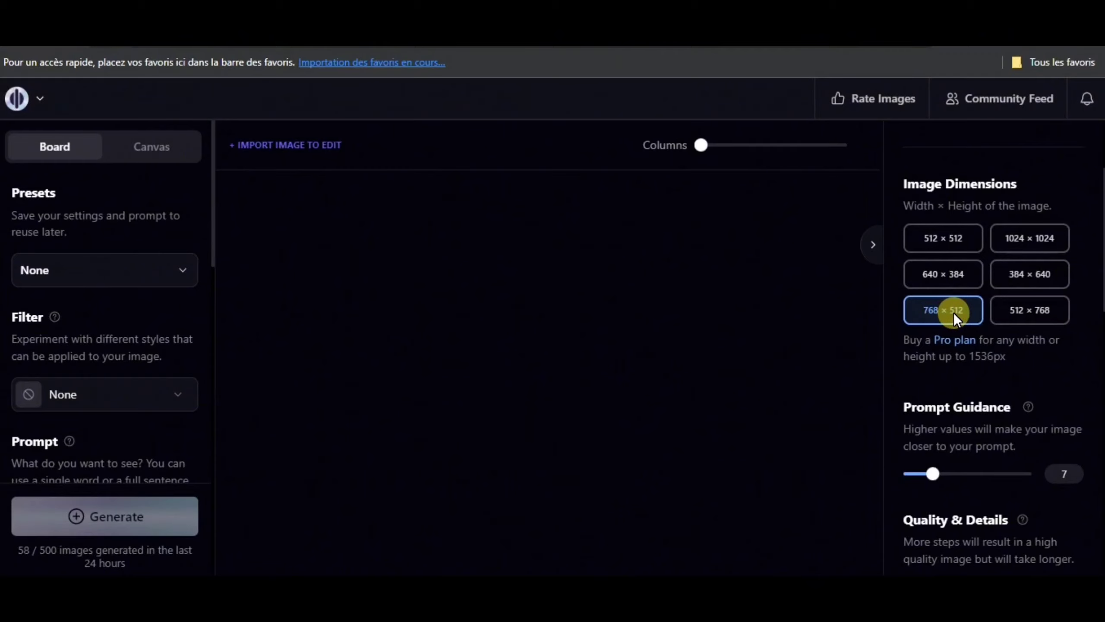
scroll(953, 313, "down", 10)
scroll(953, 313, "down", 7)
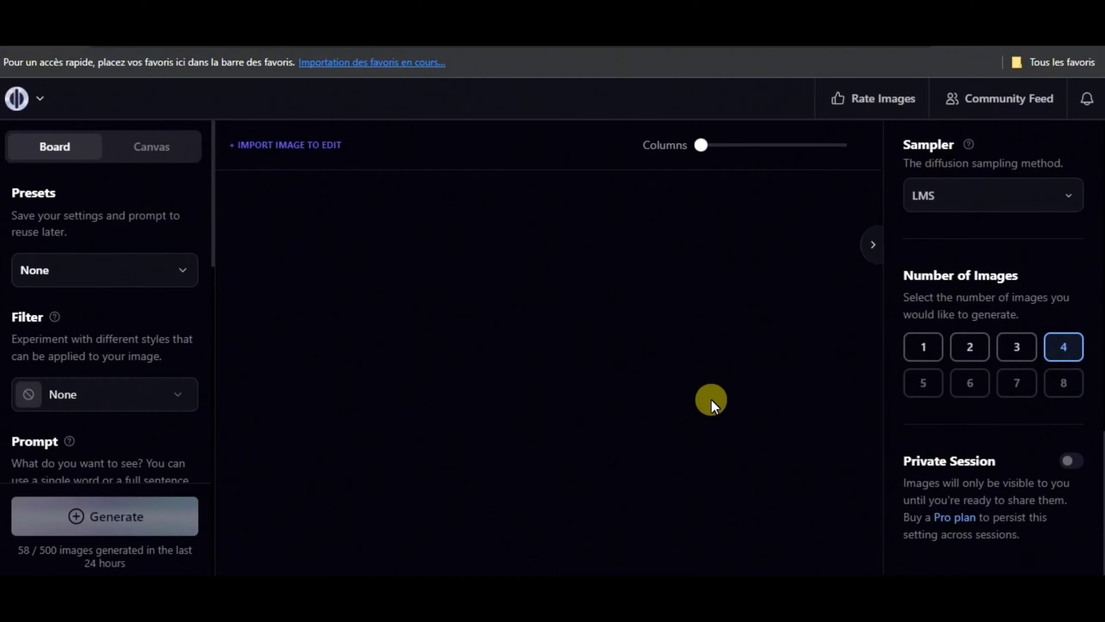
scroll(150, 446, "down", 10)
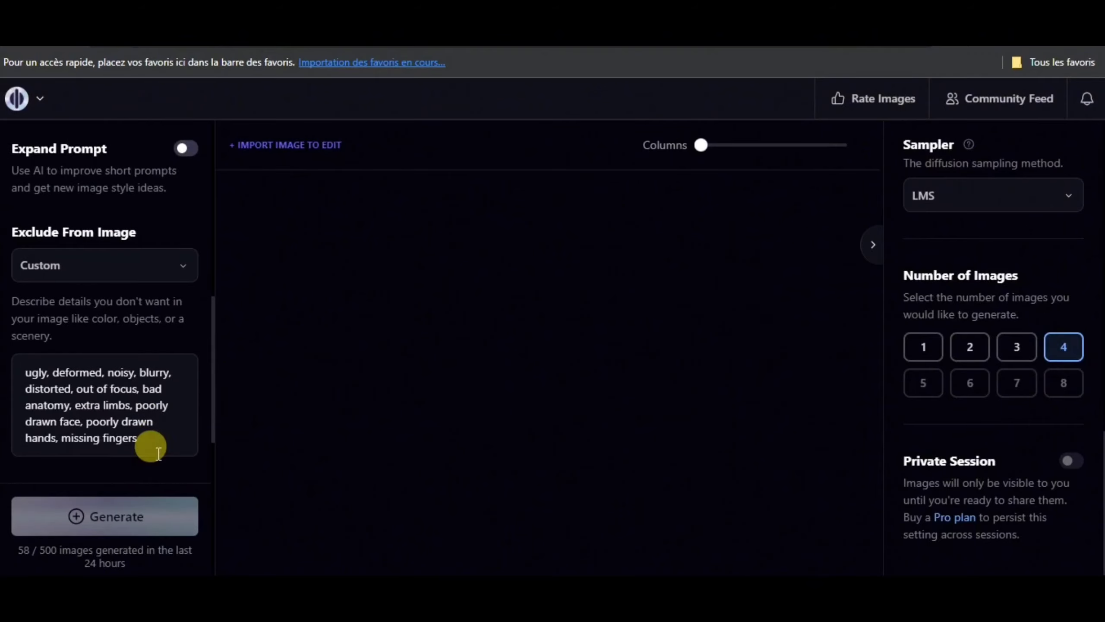
scroll(107, 239, "up", 8)
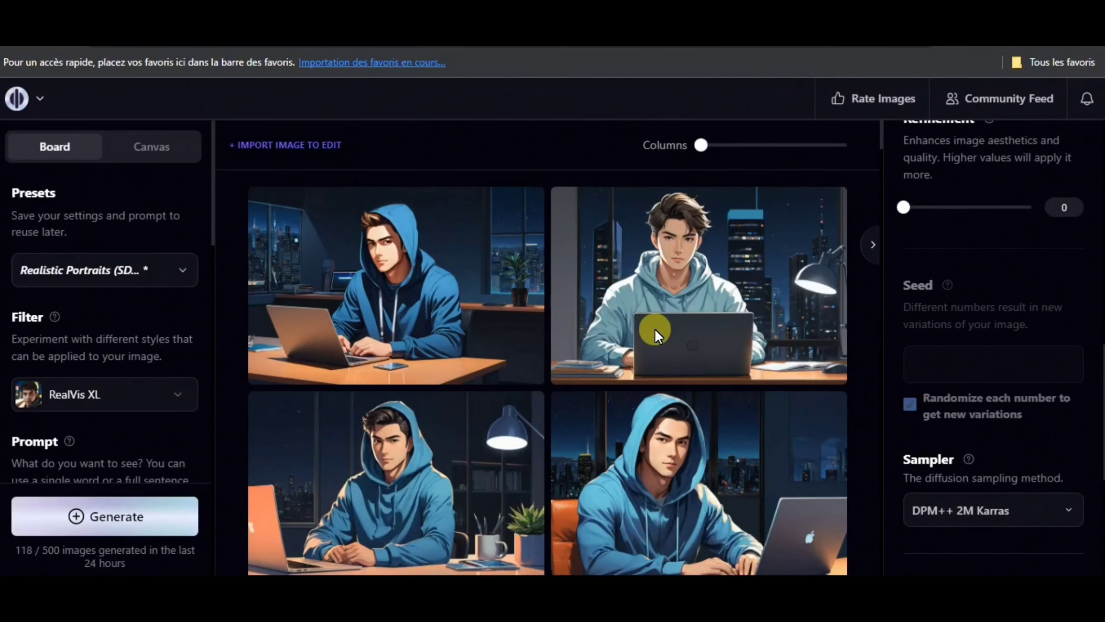
Browse the available image filters and review the seed, sampler and number-of-images settings.
left_click(142, 400)
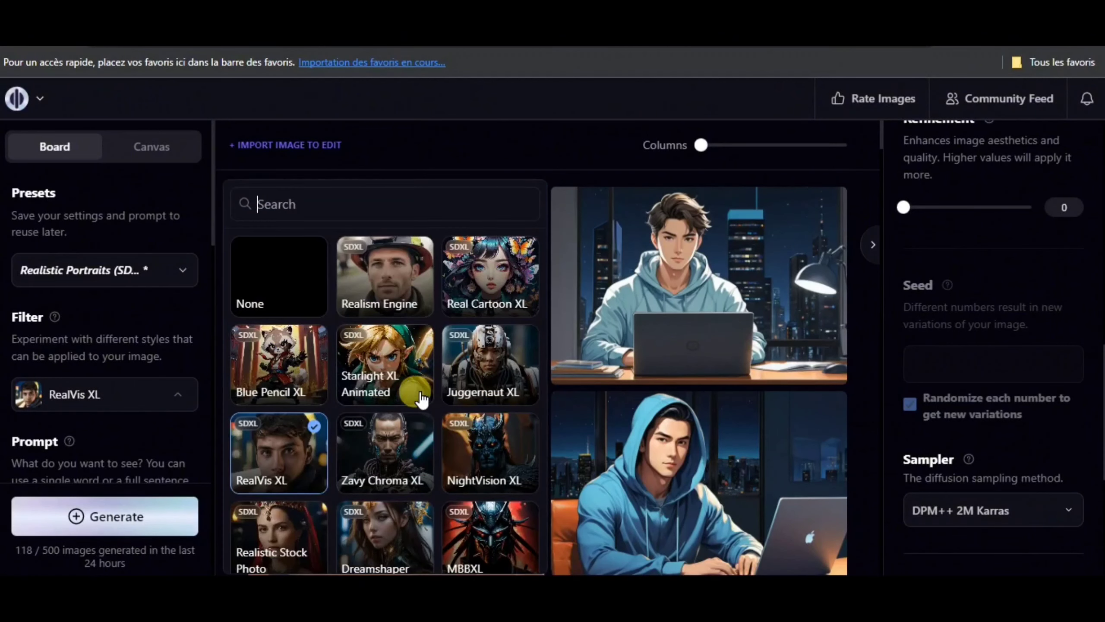
scroll(391, 405, "down", 15)
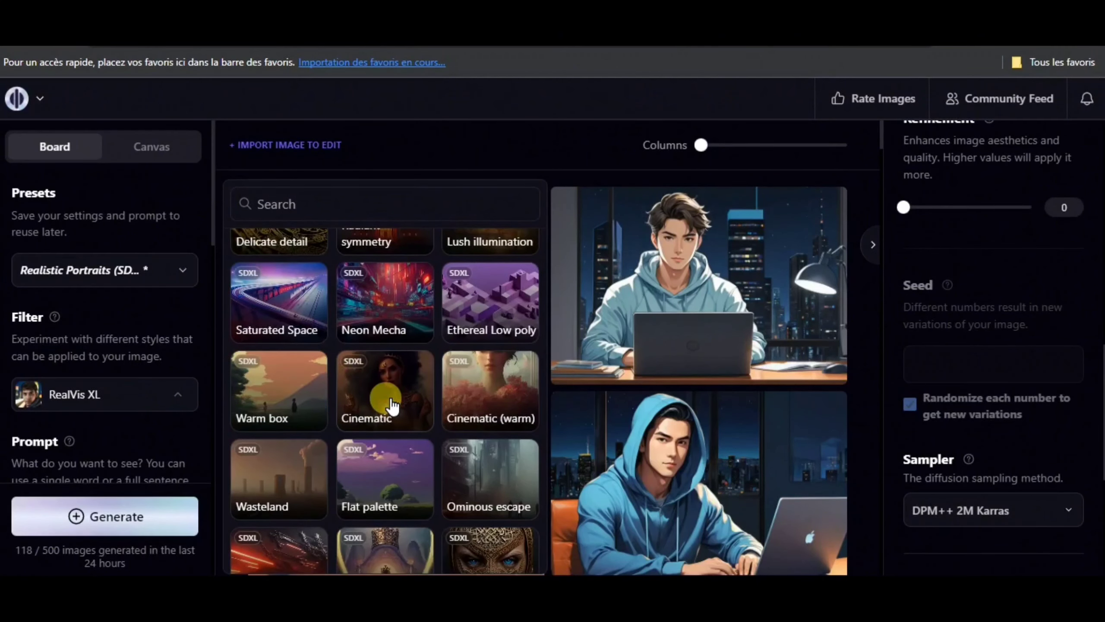
scroll(389, 403, "up", 15)
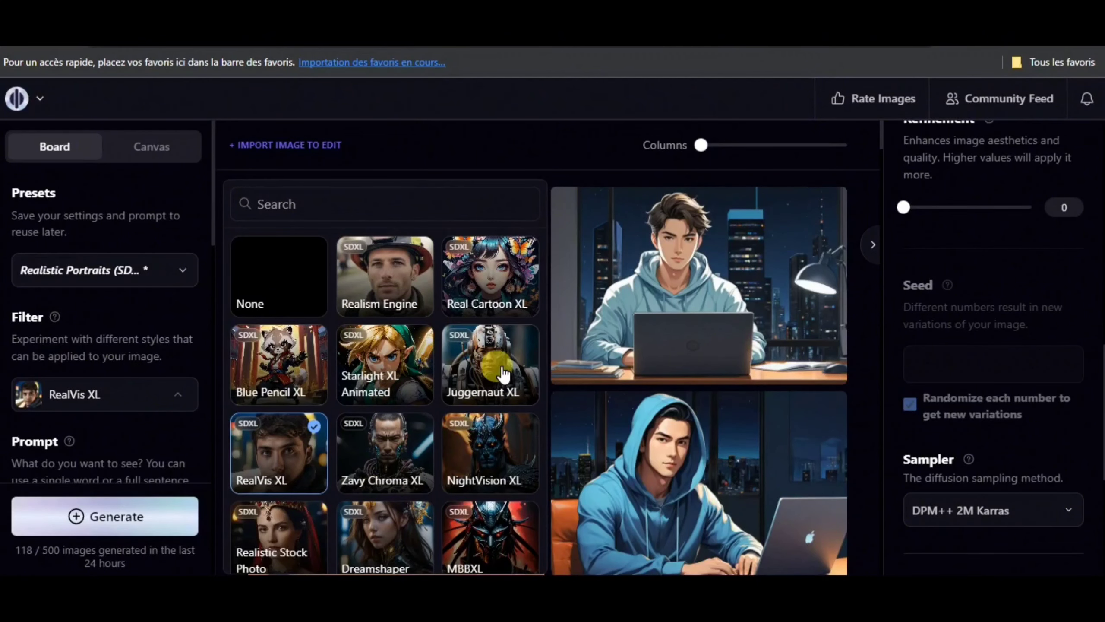
left_click(1053, 324)
scroll(1007, 418, "down", 6)
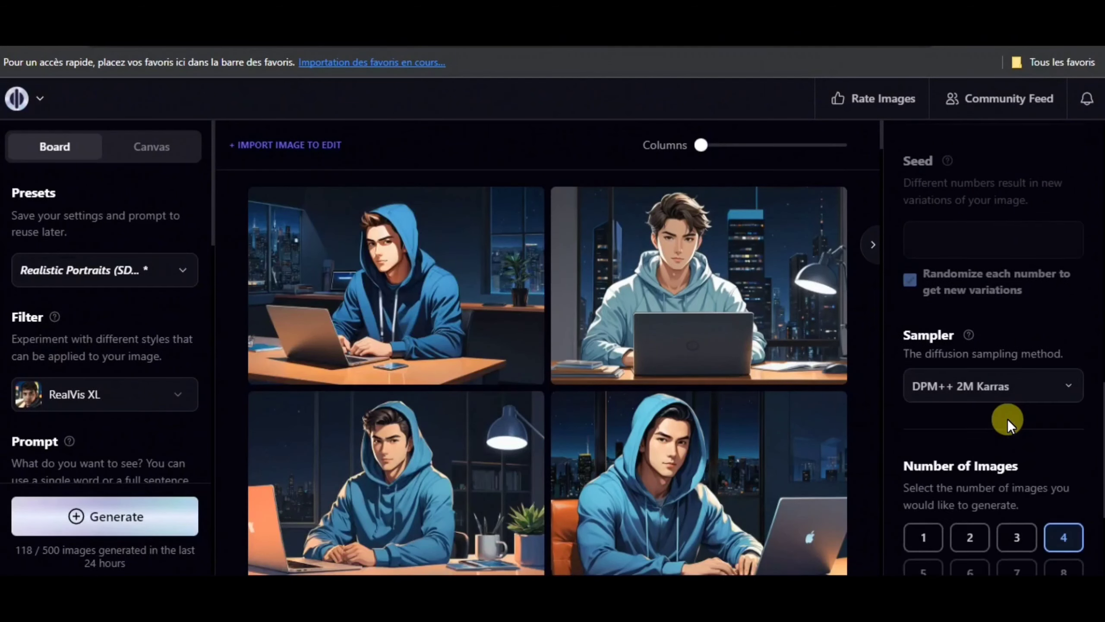
scroll(1008, 247, "up", 5)
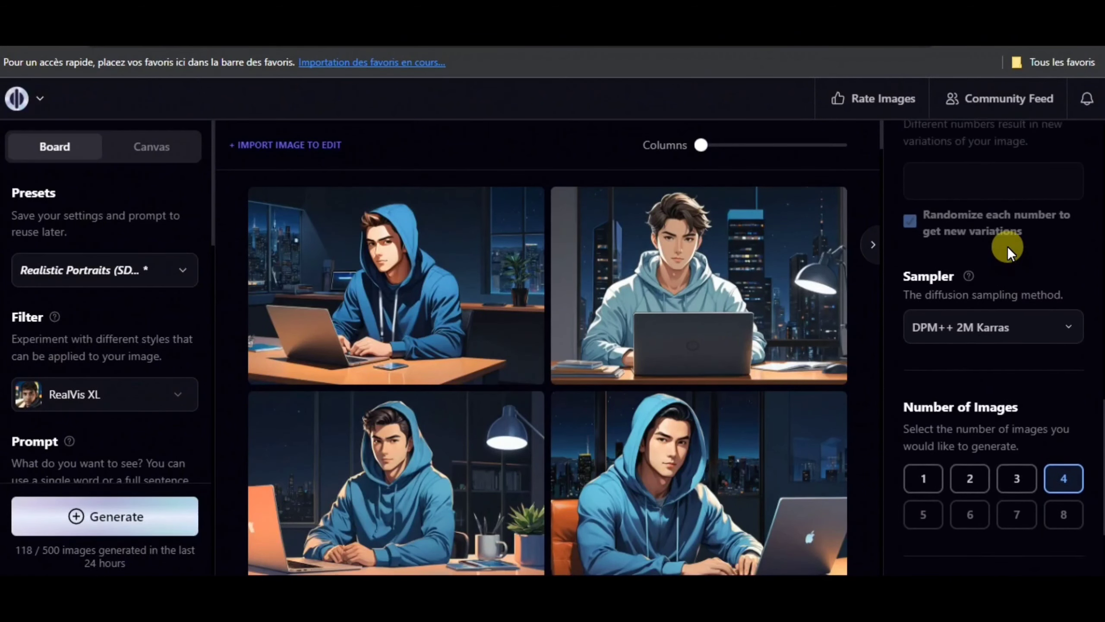
left_click(943, 350)
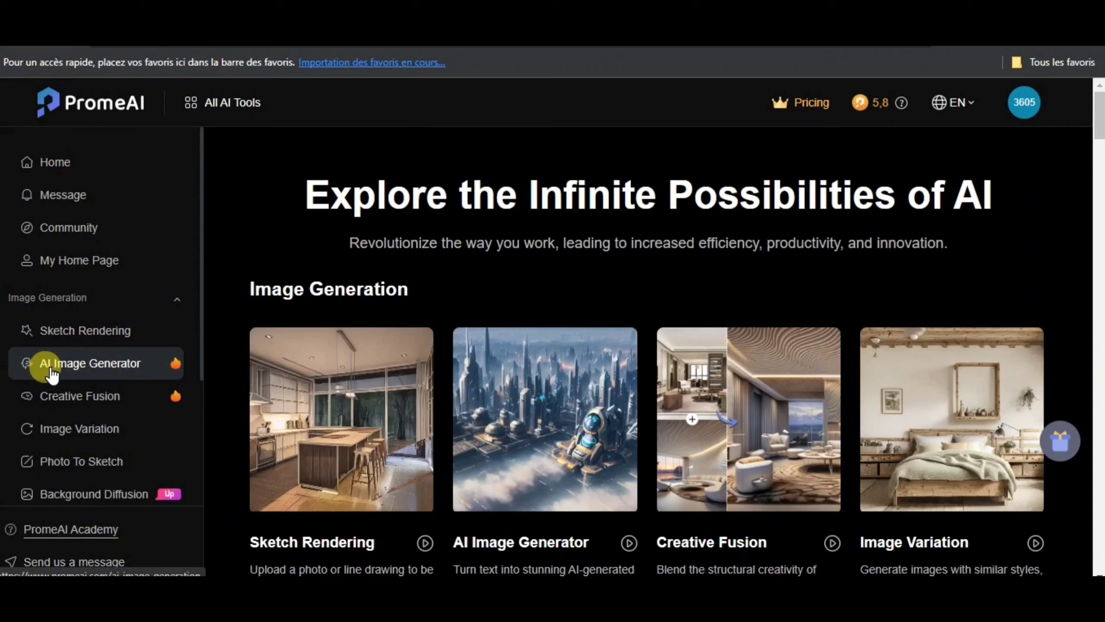
Open PromeAI's AI Image Generator and paste the copied character description as the prompt.
left_click(83, 364)
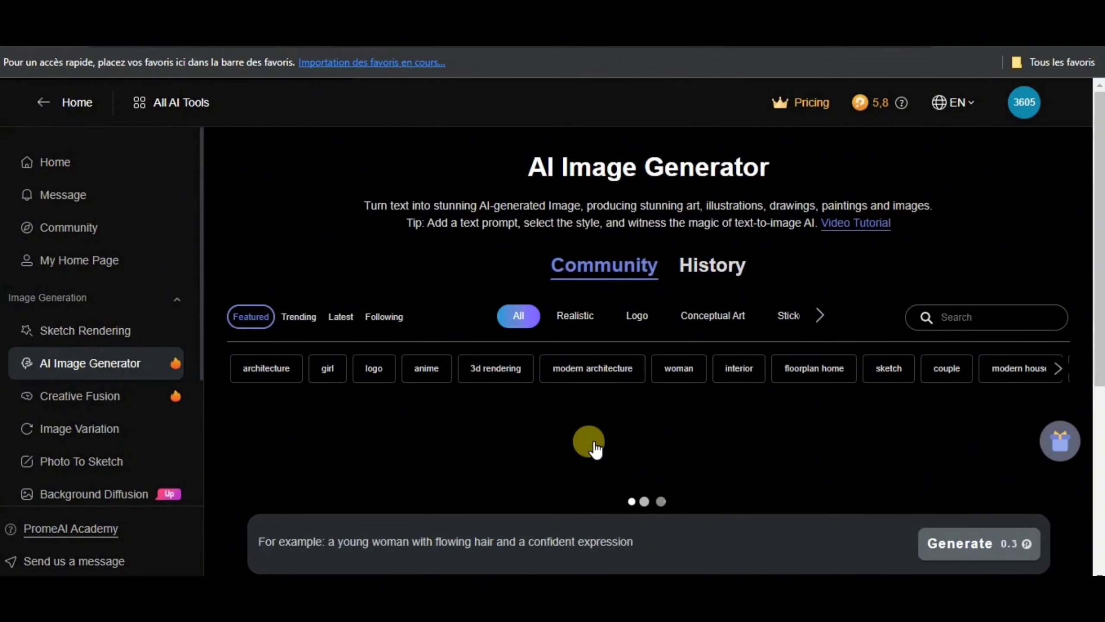
scroll(594, 449, "down", 2)
scroll(594, 450, "up", 2)
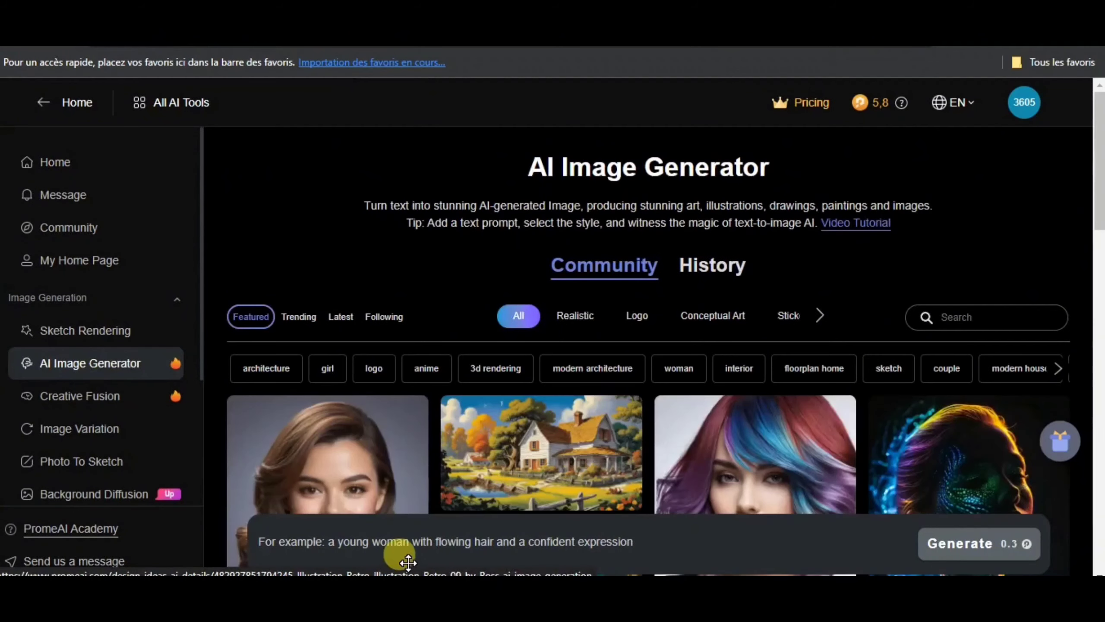
left_click(422, 538)
left_click(471, 496)
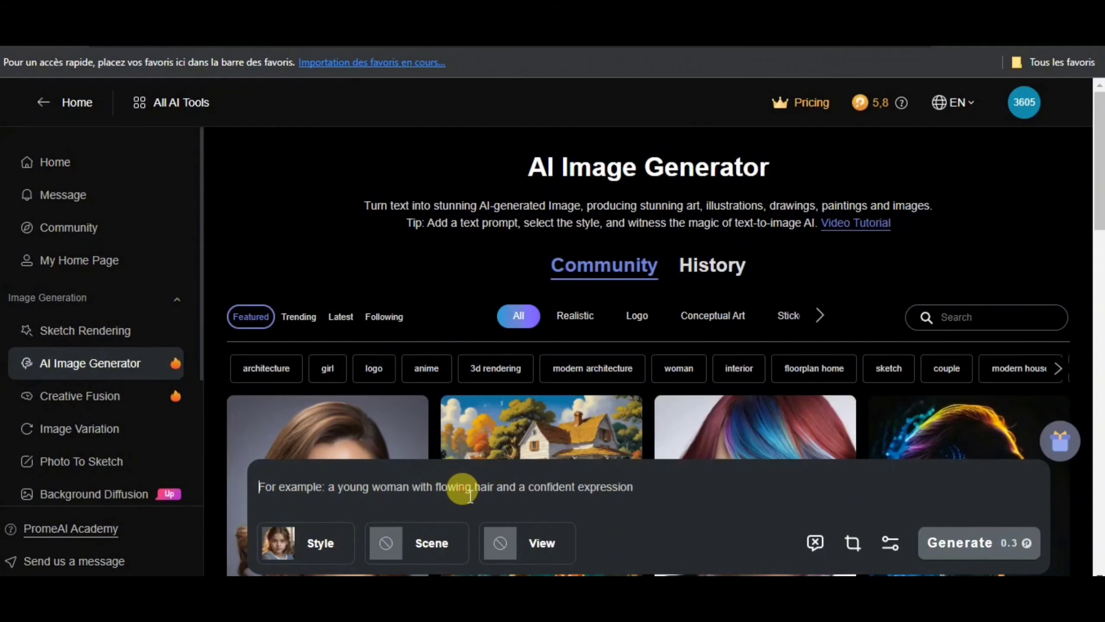
right_click(471, 497)
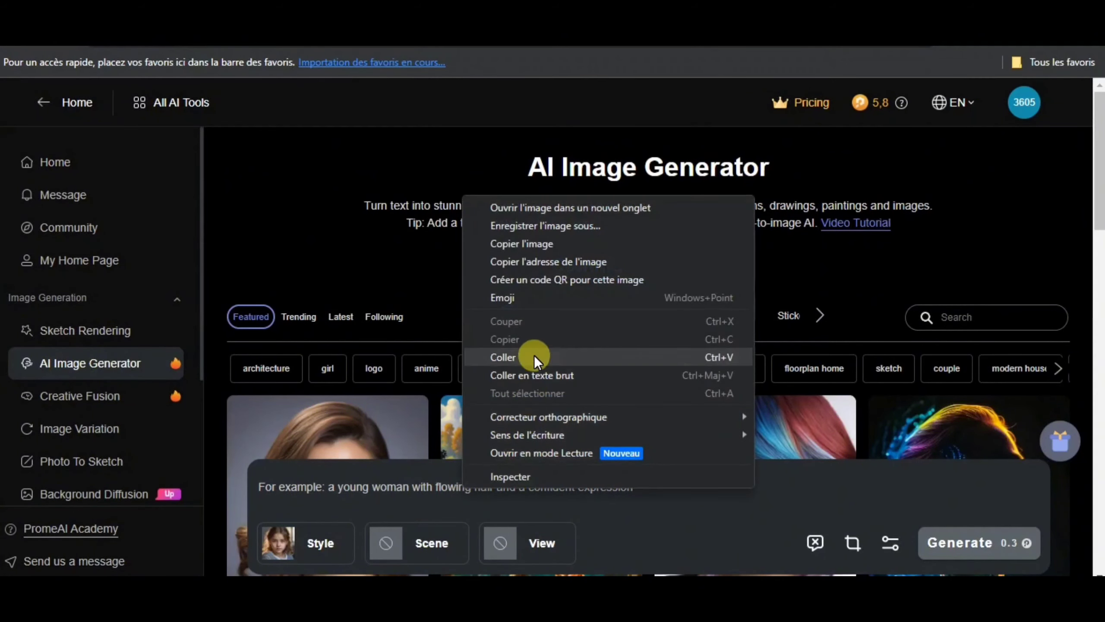
left_click(504, 357)
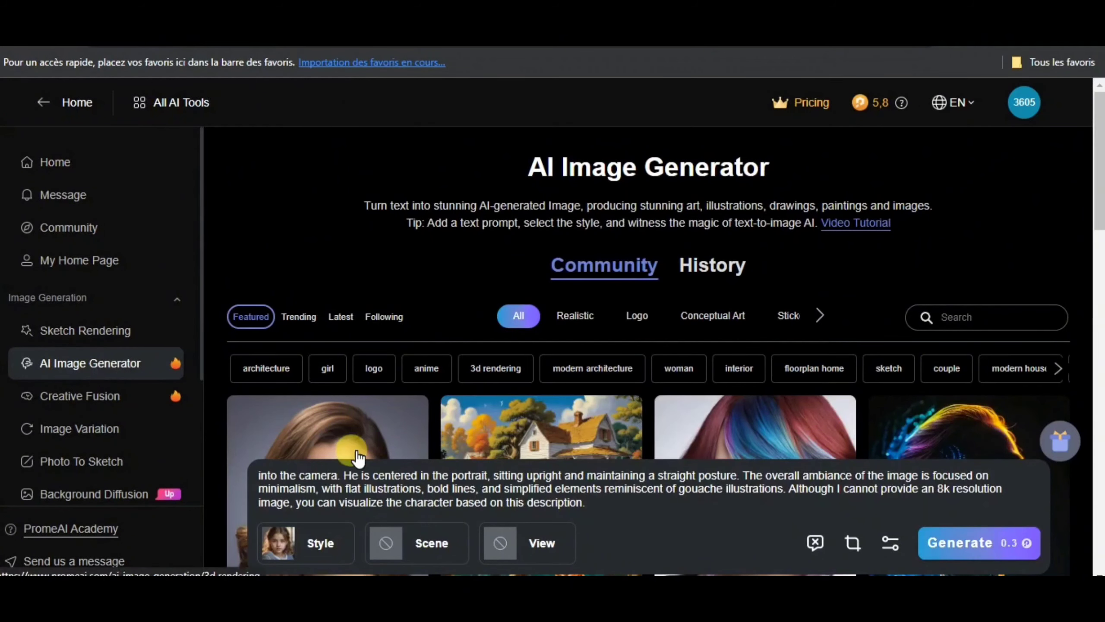
Generate an image from the pasted prompt using the Fantasy style and a 16:9 aspect ratio.
left_click(322, 544)
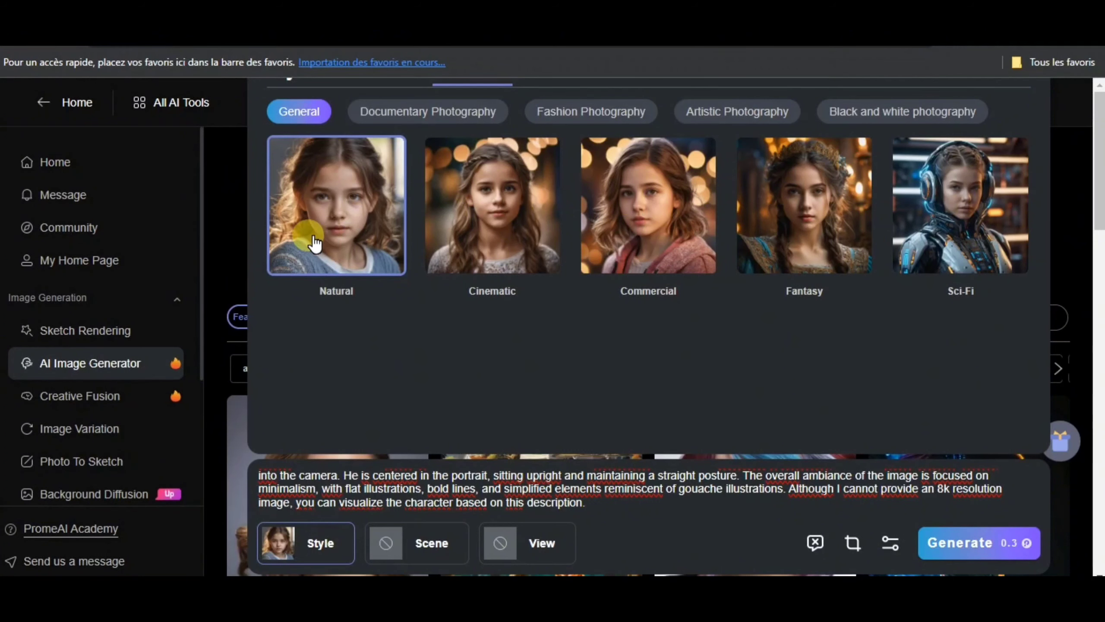
left_click(814, 223)
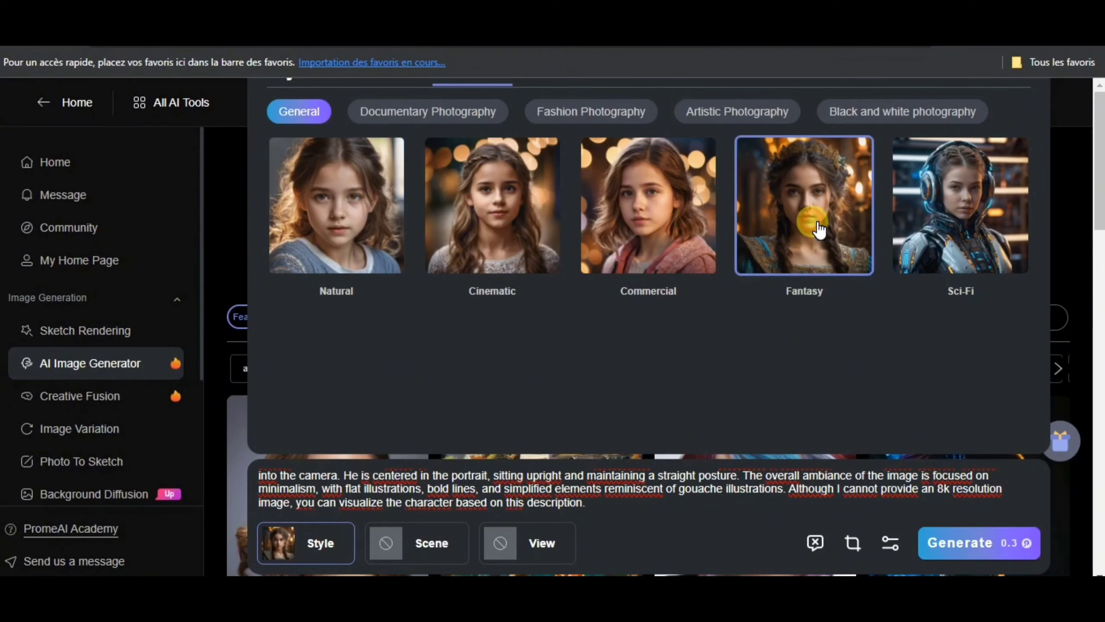
left_click(857, 548)
left_click(854, 544)
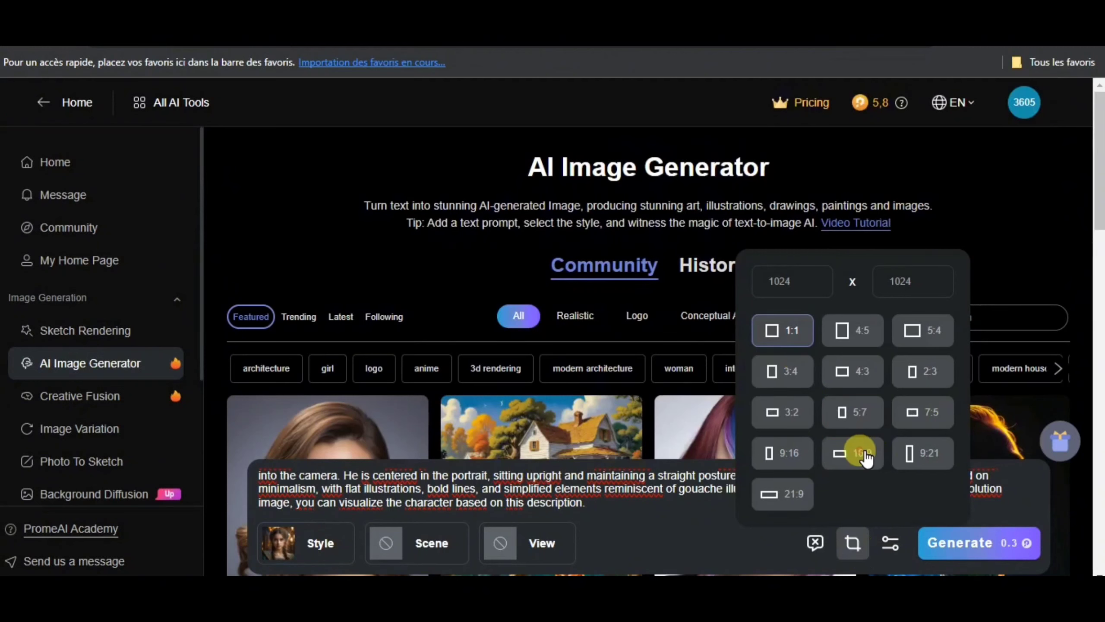
left_click(875, 445)
left_click(984, 540)
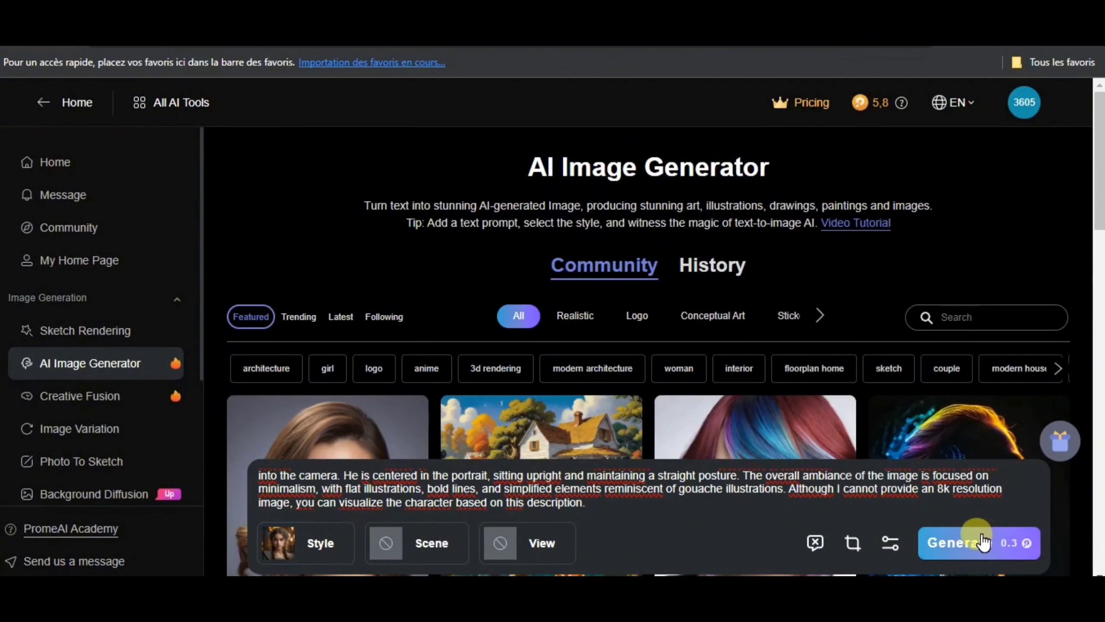
left_click(991, 545)
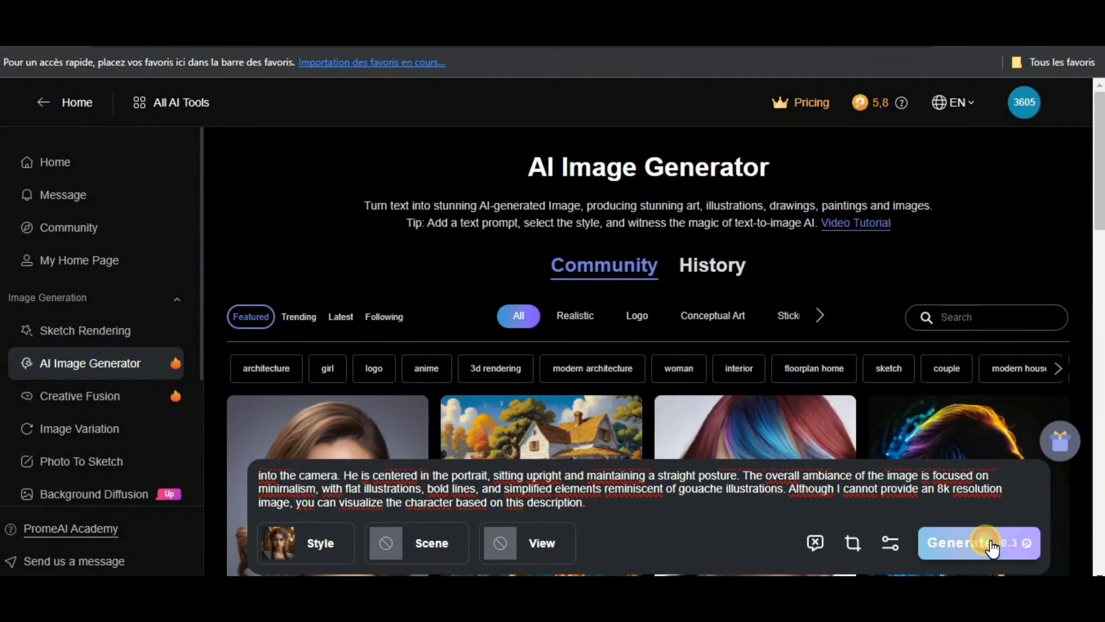
Look through the generation history and download the portrait of the man in a grey hoodie behind a laptop.
scroll(859, 326, "down", 2)
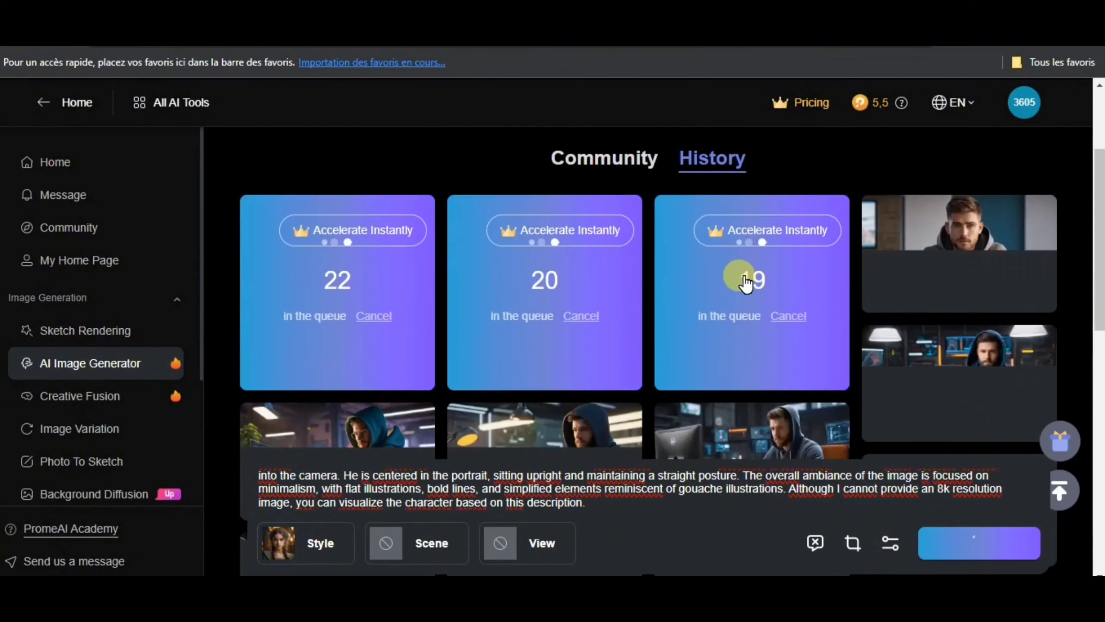
scroll(741, 280, "down", 3)
scroll(739, 274, "up", 3)
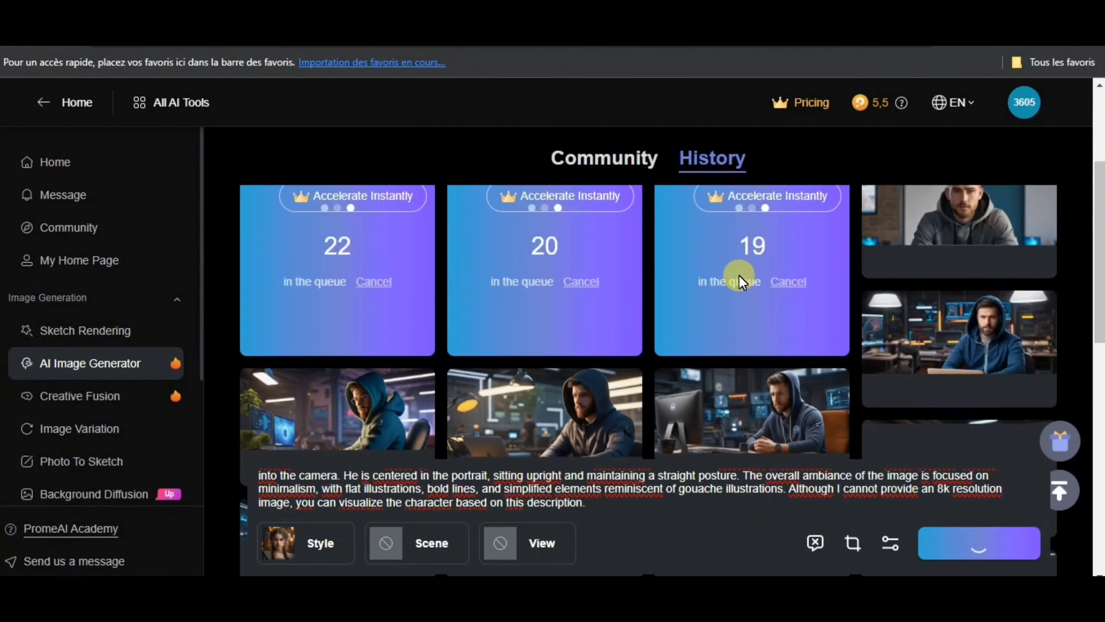
scroll(961, 322, "down", 5)
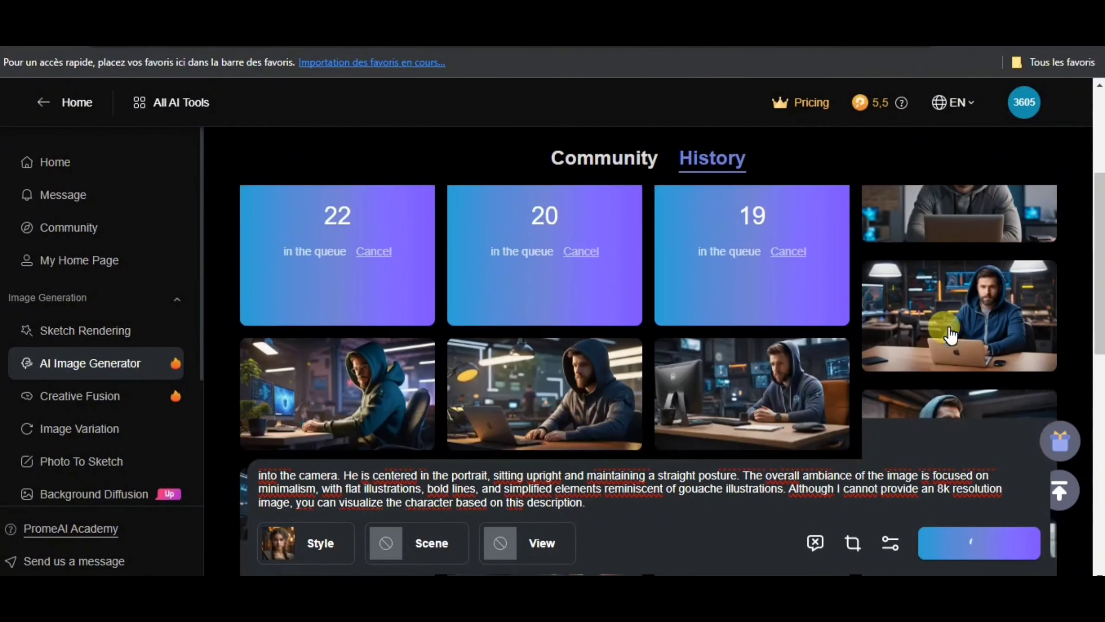
scroll(951, 335, "down", 2)
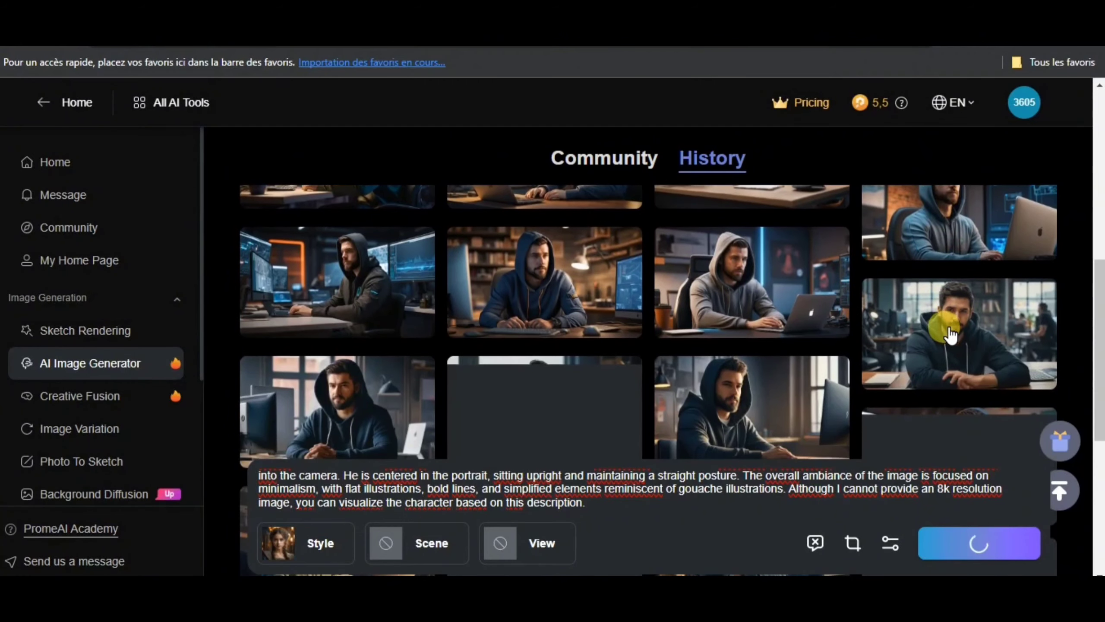
scroll(948, 331, "up", 9)
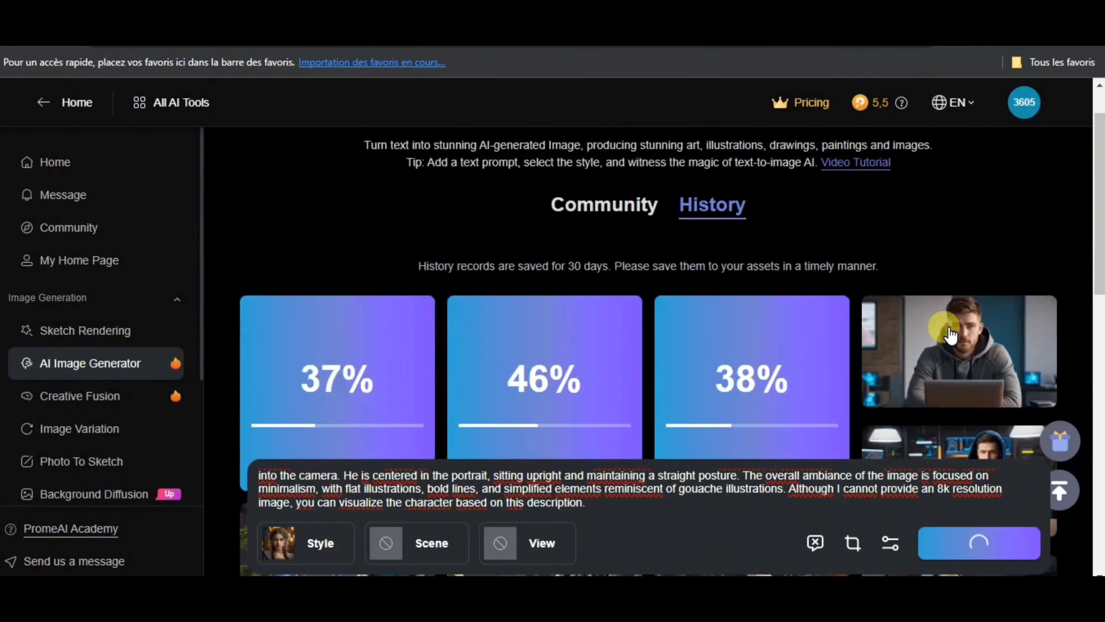
scroll(942, 322, "down", 3)
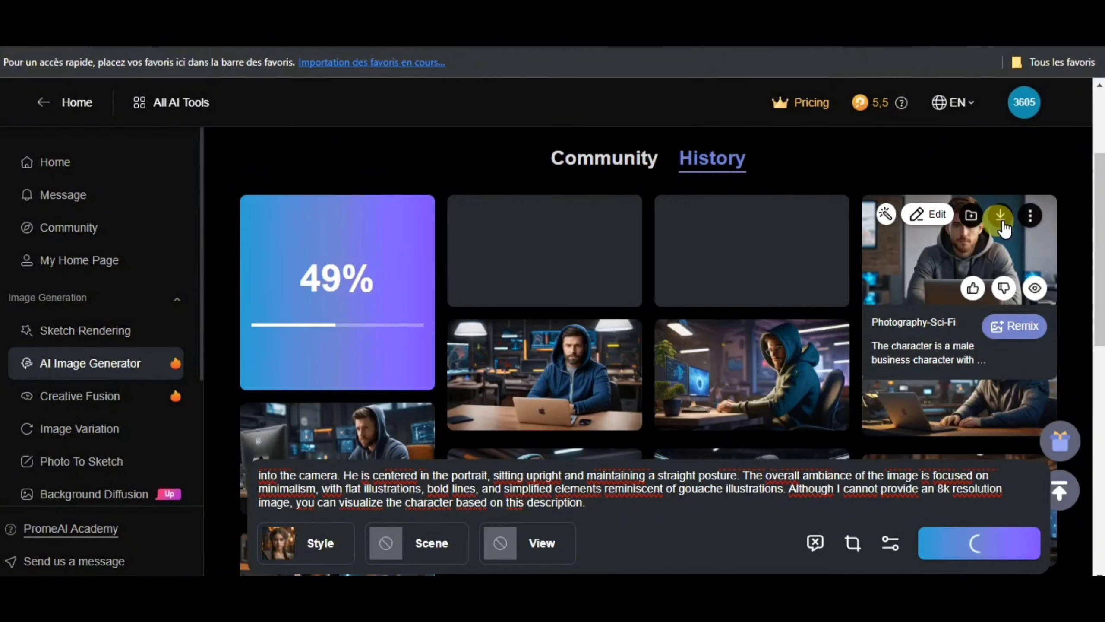
left_click(1001, 216)
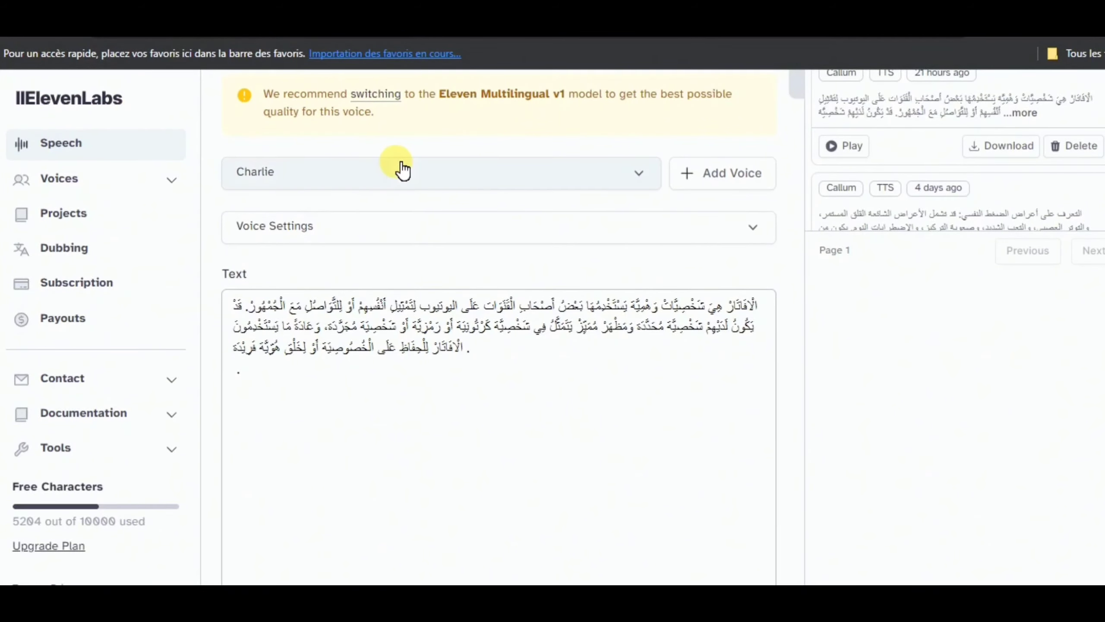
Open the community Voice Library and play the sample of the "Albert - deep slurred meditations" voice.
scroll(402, 169, "up", 8)
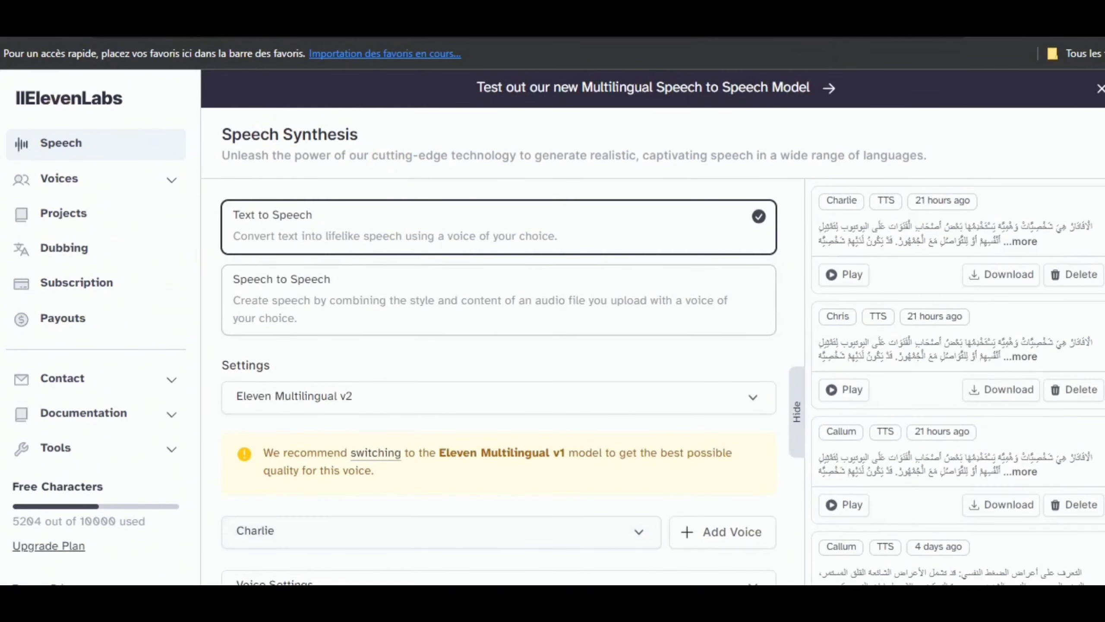
left_click(91, 187)
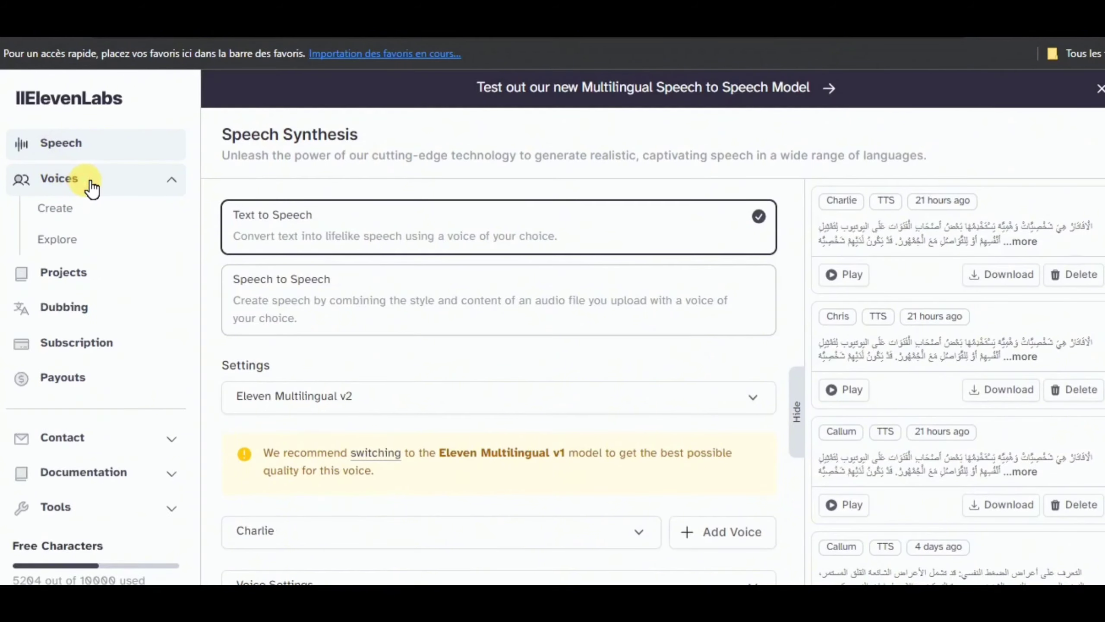
left_click(90, 248)
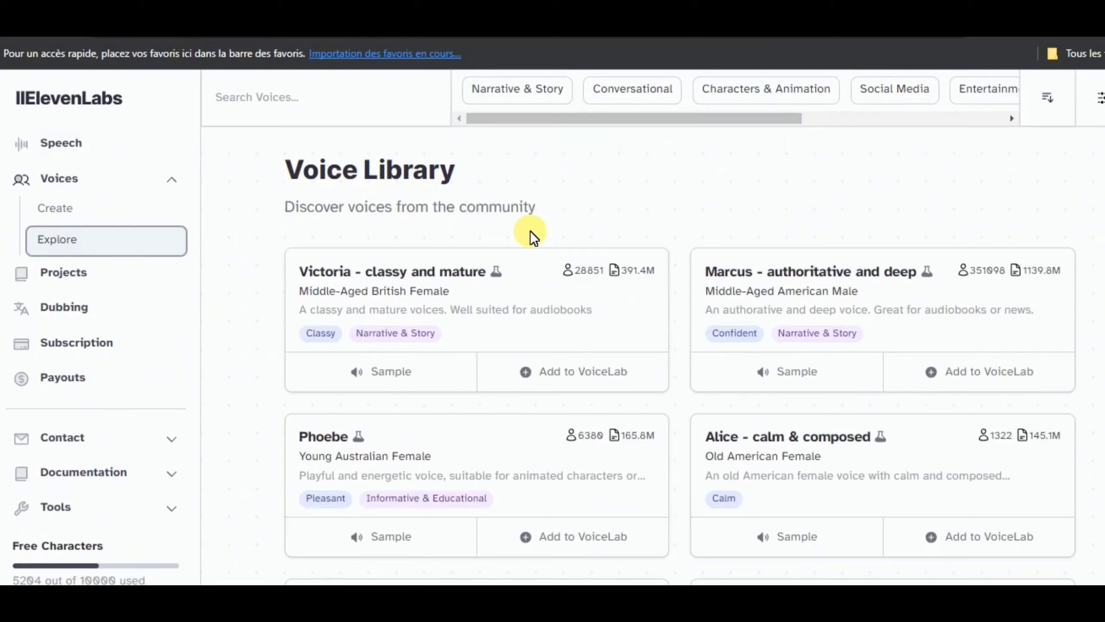
scroll(531, 237, "down", 10)
scroll(532, 237, "up", 5)
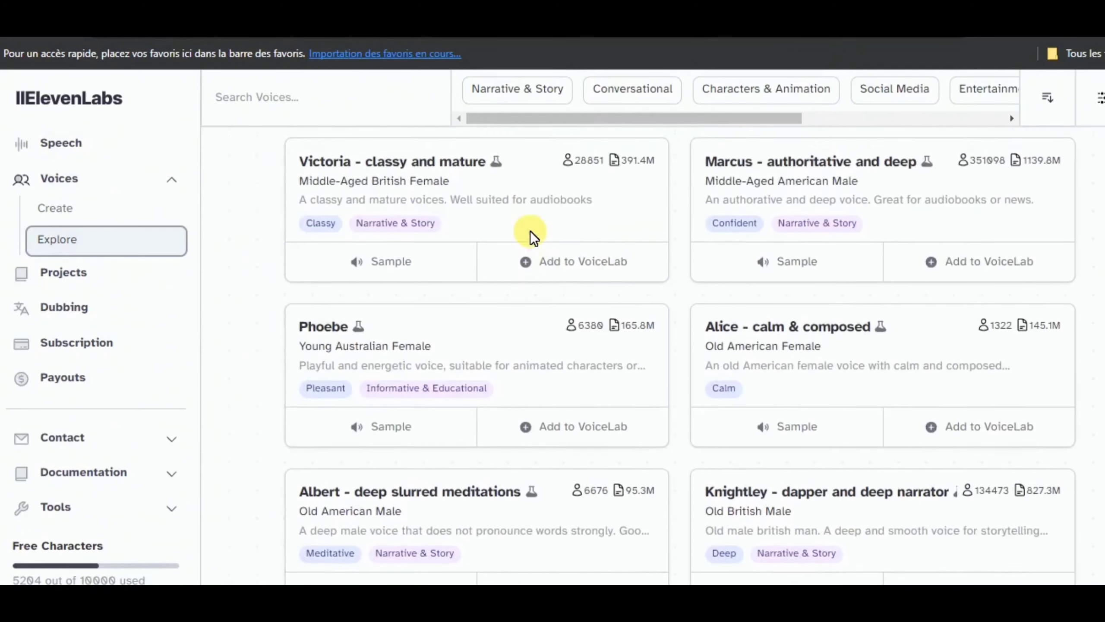
scroll(533, 236, "down", 8)
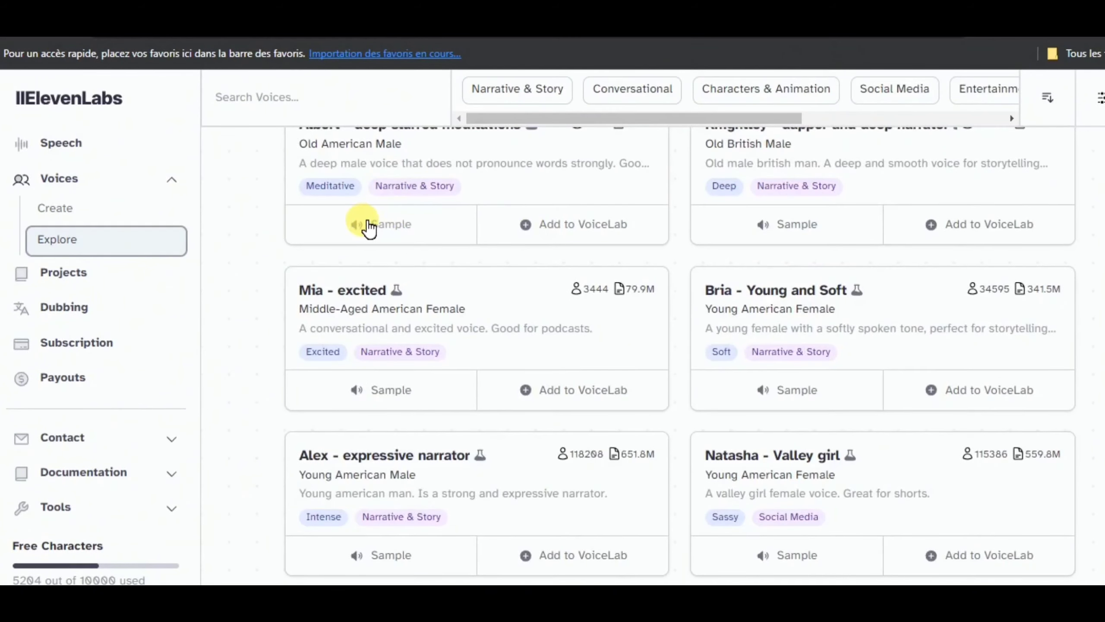
left_click(366, 230)
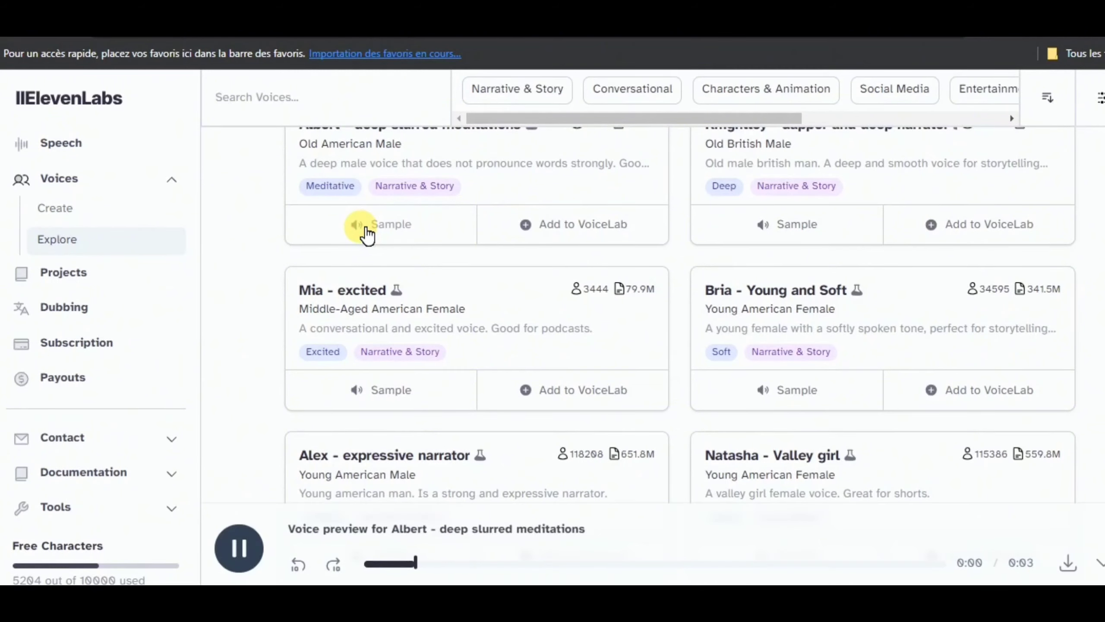
left_click(366, 383)
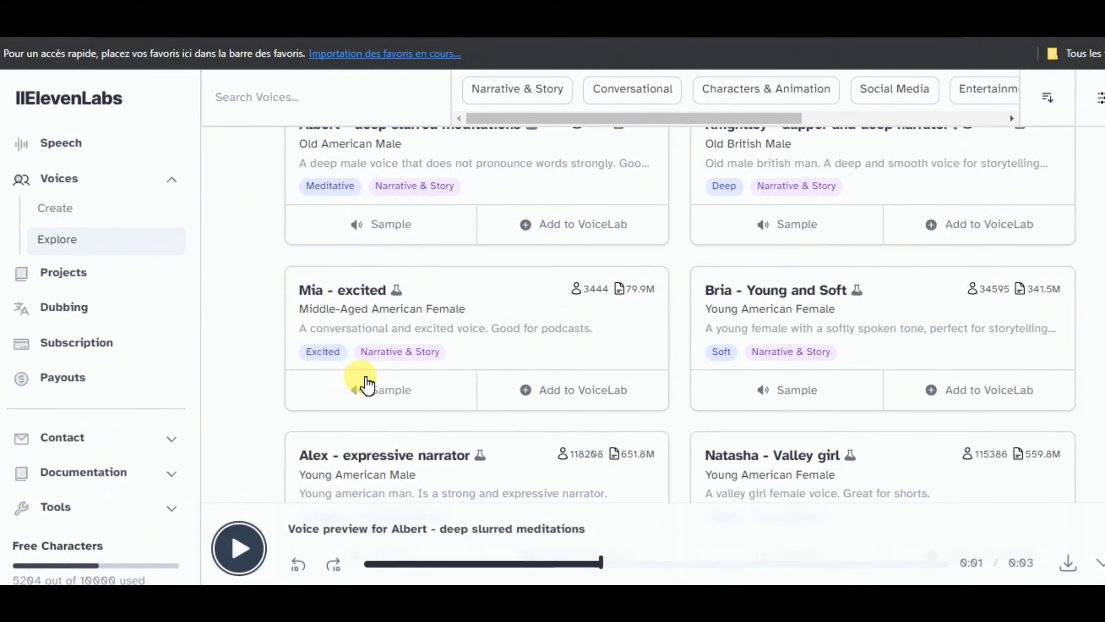
Add the "Albert - deep slurred meditations" voice to VoiceLab and finish the confirmation.
scroll(367, 385, "up", 5)
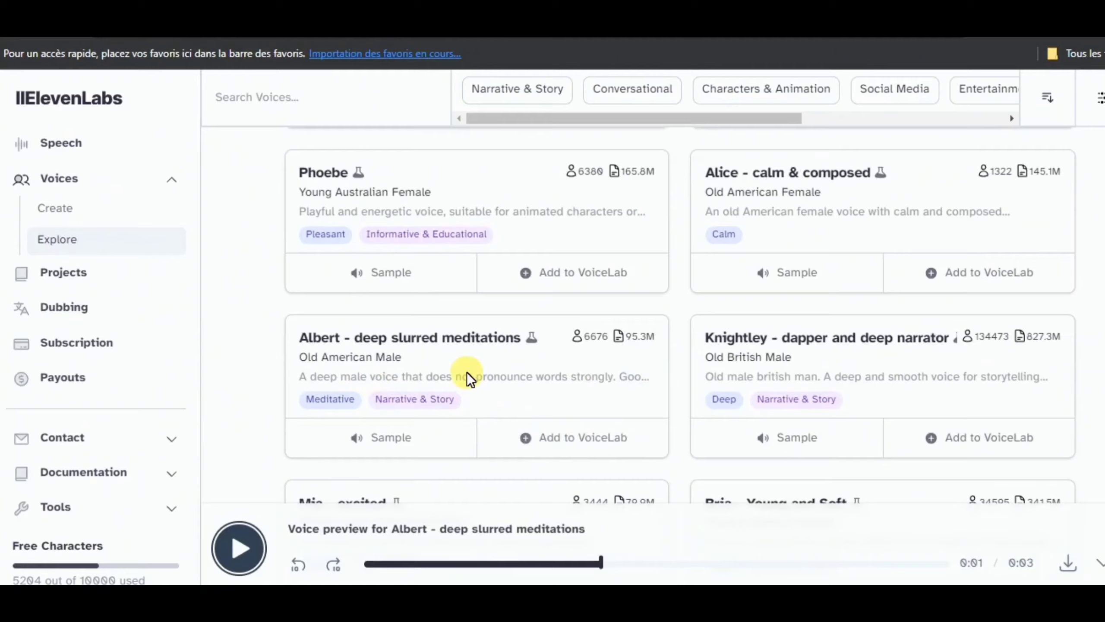
left_click(540, 452)
left_click(738, 382)
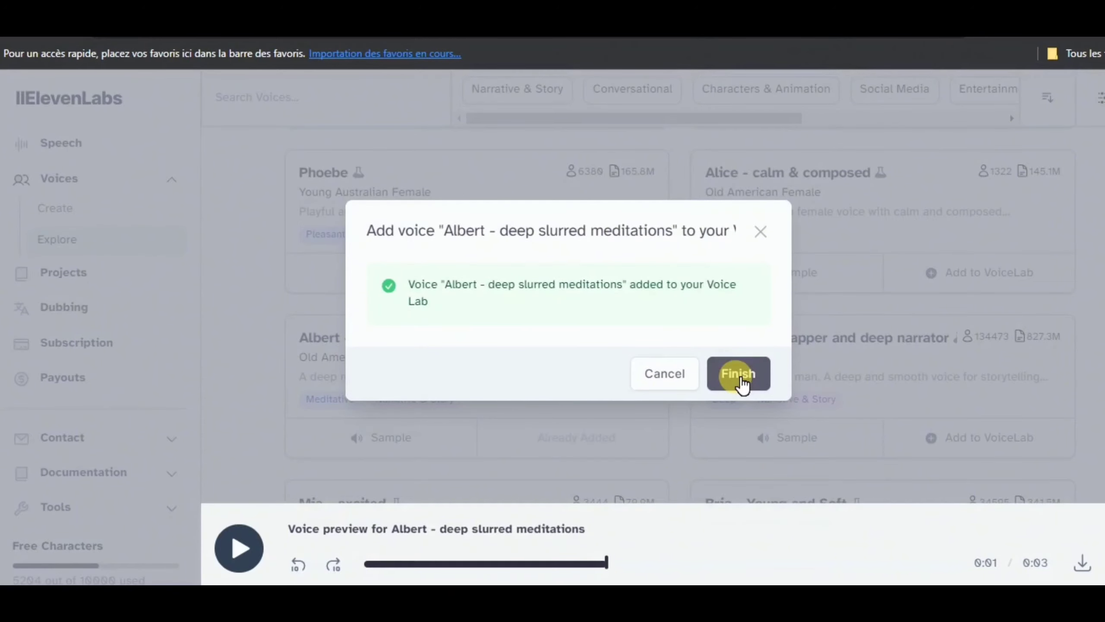
left_click(738, 375)
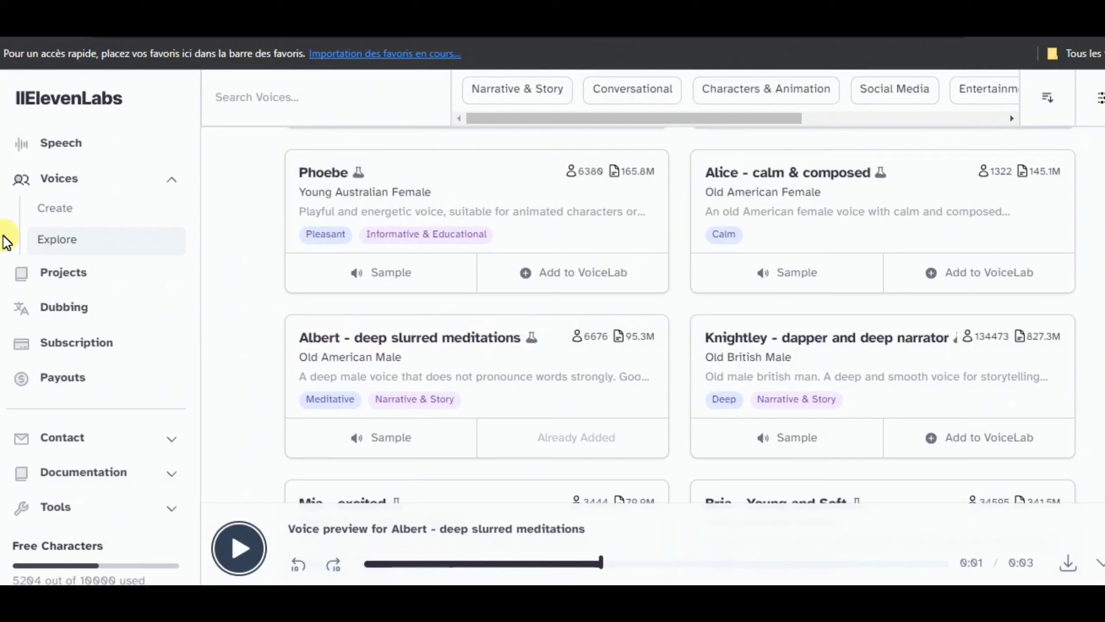
Return to Speech Synthesis and choose "Albert - deep slurred meditations" as the text-to-speech voice.
left_click(65, 147)
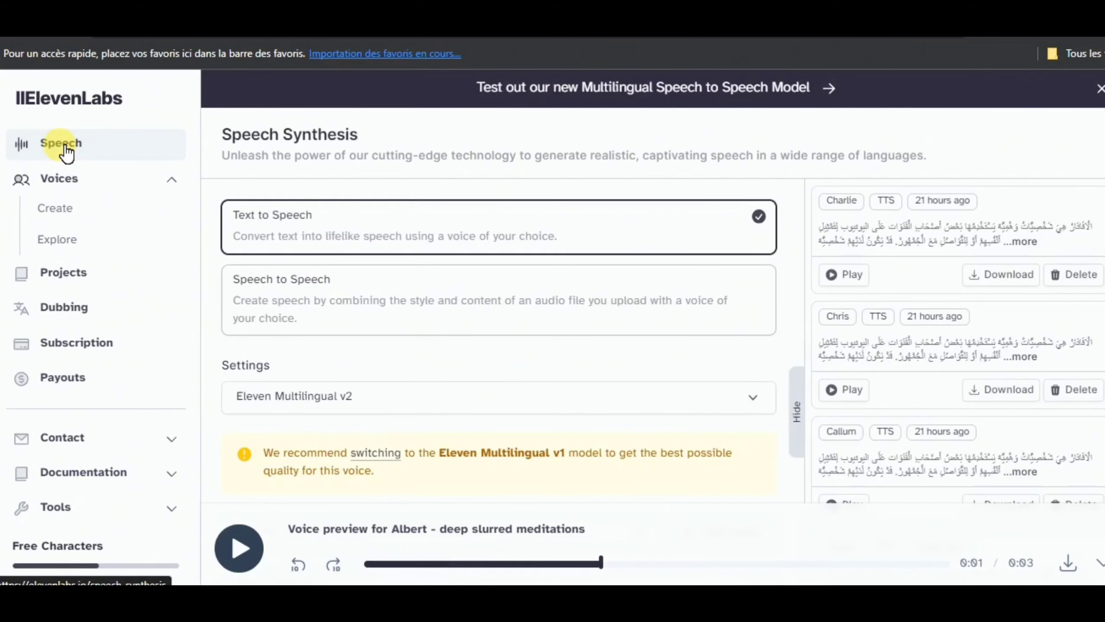
scroll(489, 298, "down", 6)
scroll(488, 300, "up", 4)
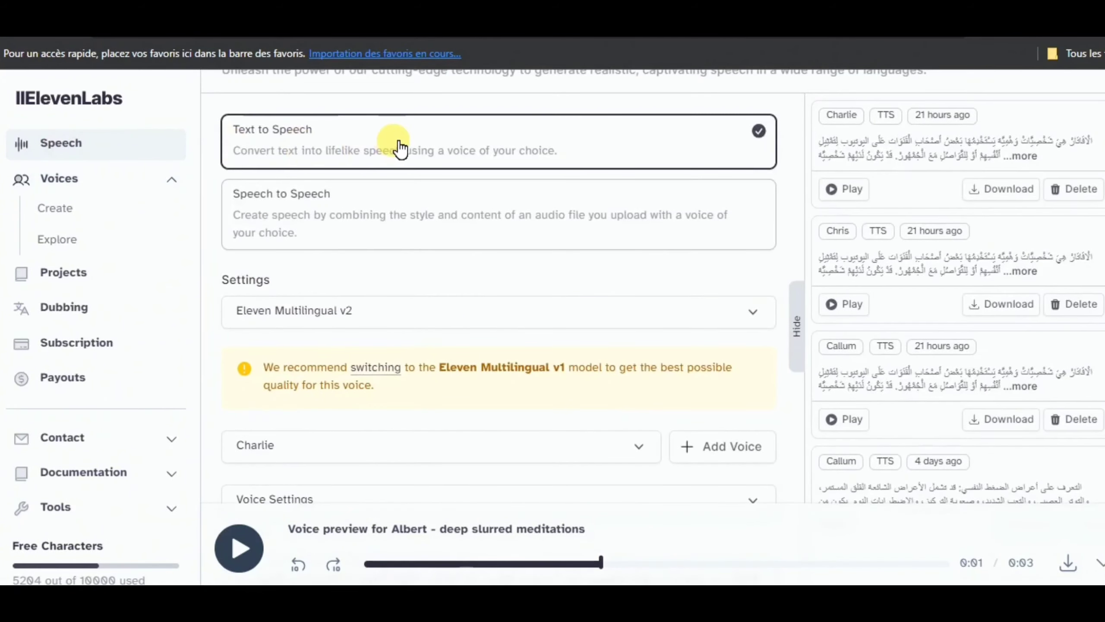
scroll(403, 148, "down", 4)
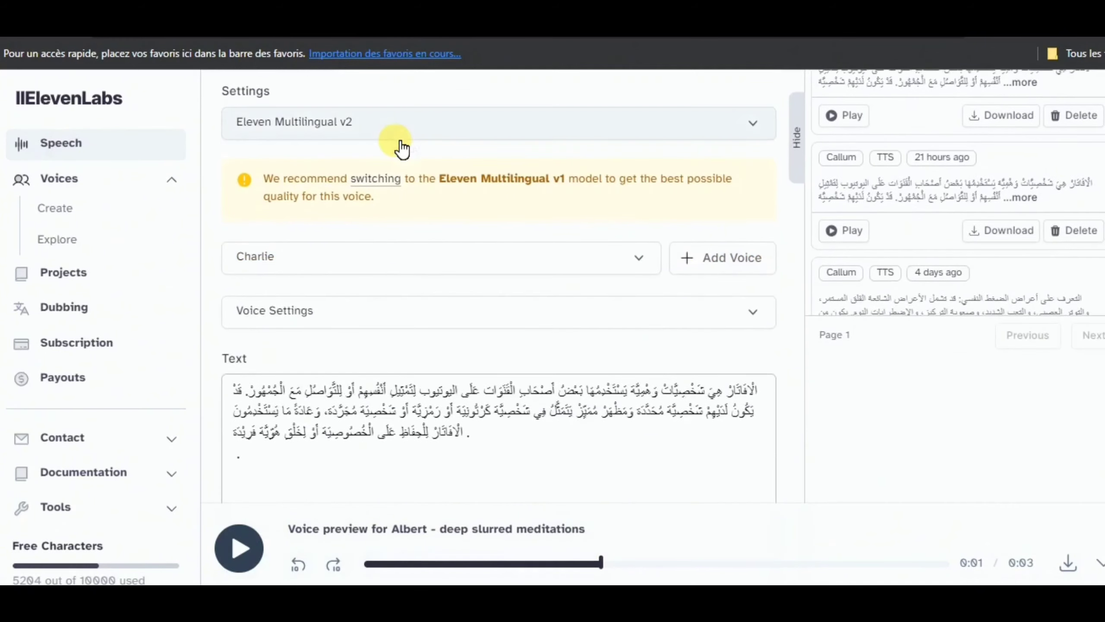
left_click(465, 253)
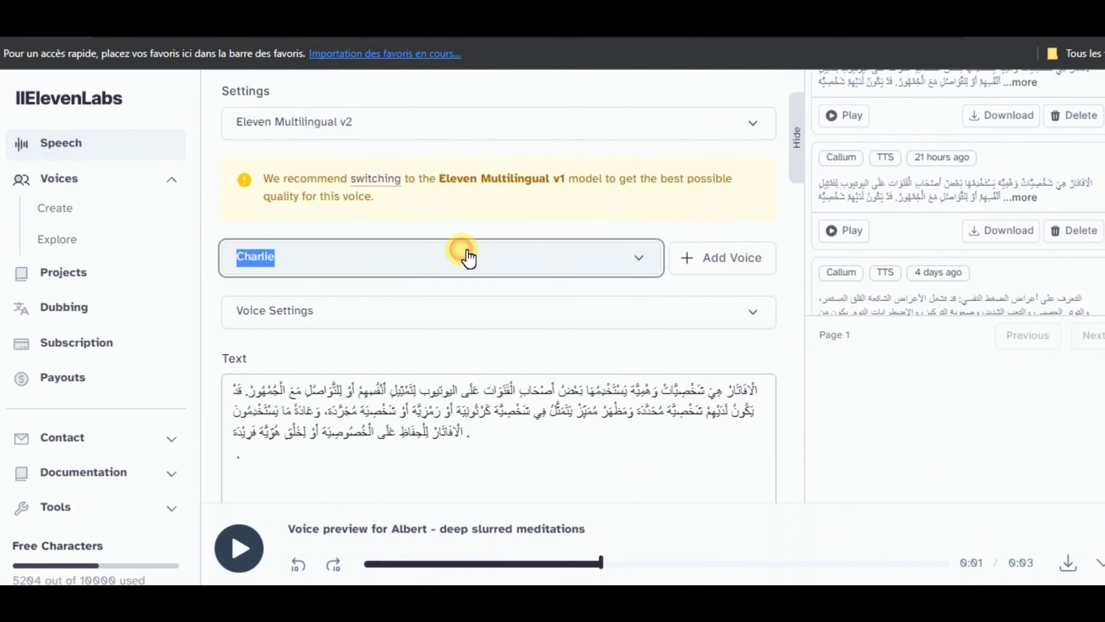
left_click(364, 447)
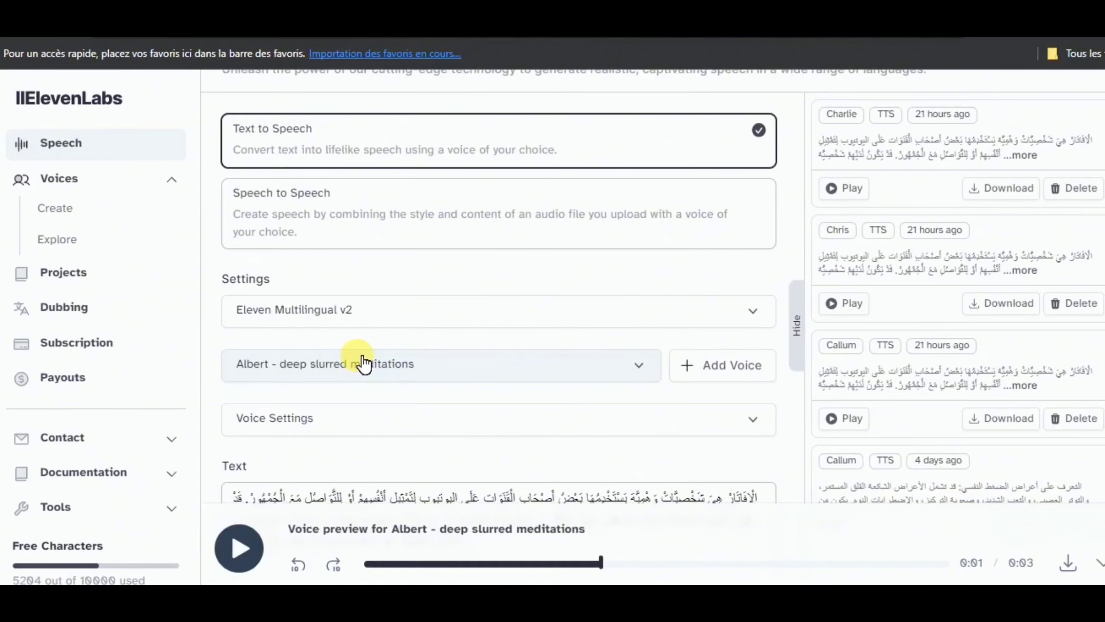
left_click(487, 366)
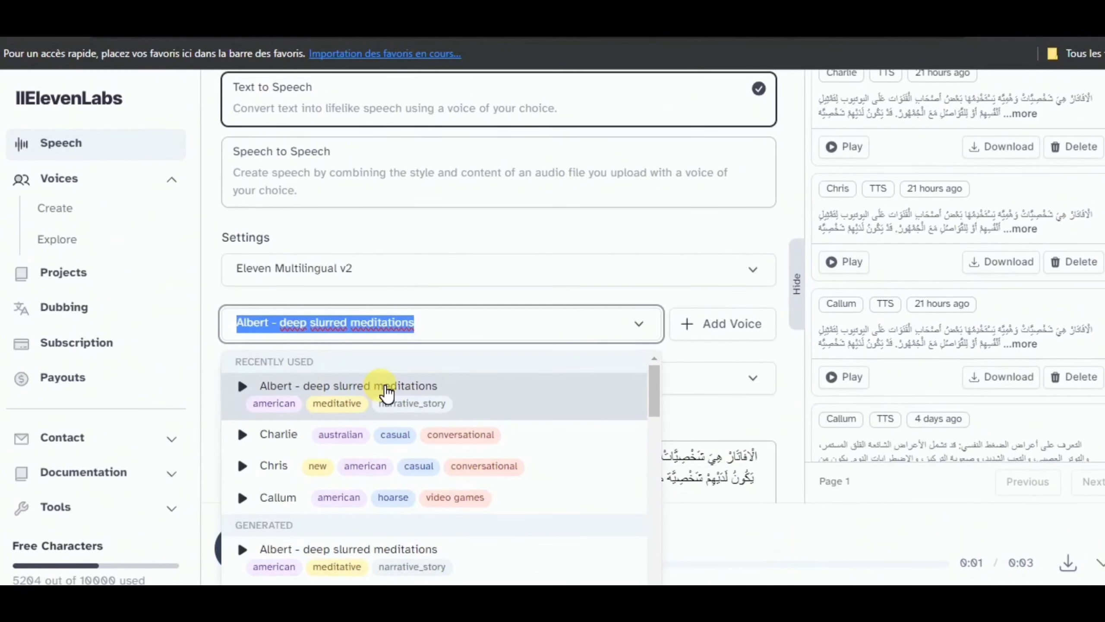
left_click(375, 389)
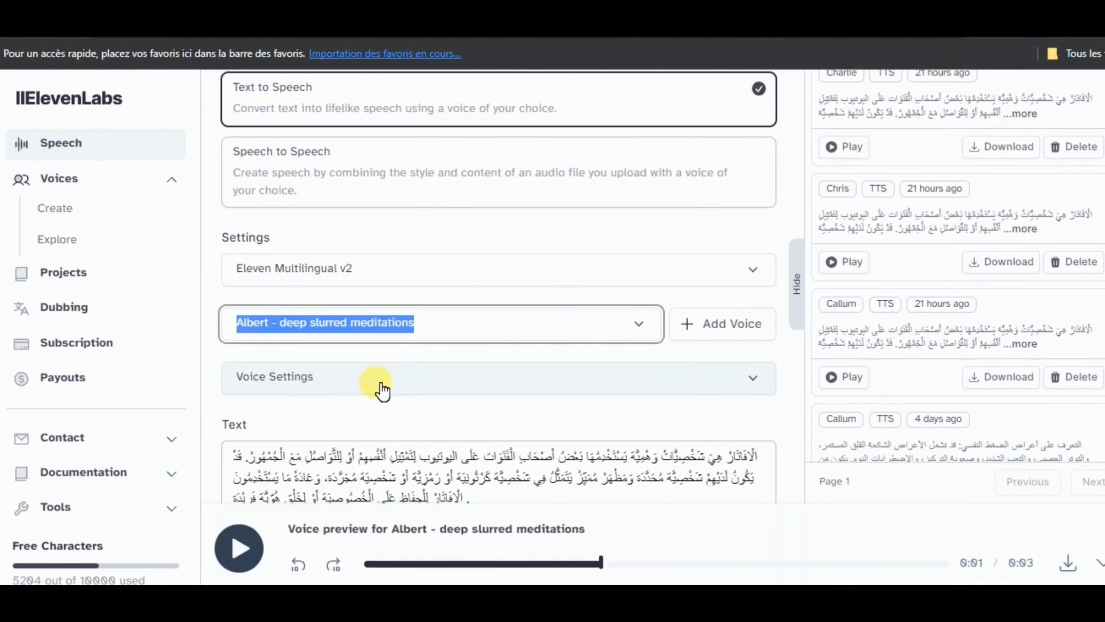
Review the Arabic script in the speech text box and place the cursor at its end.
scroll(613, 348, "down", 5)
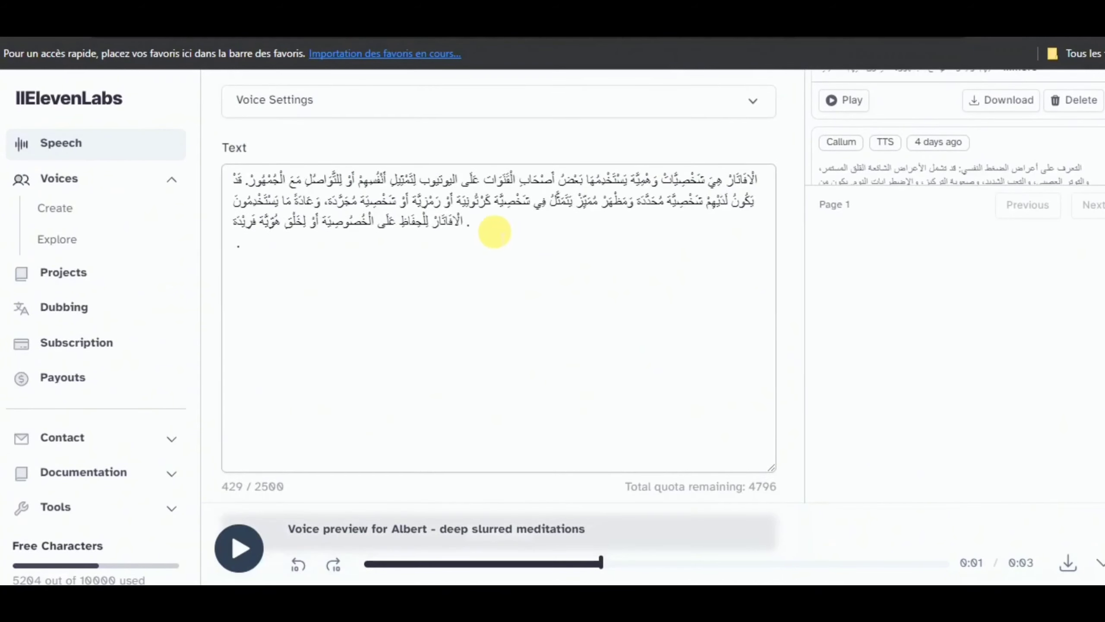
left_click_drag(468, 217, 637, 249)
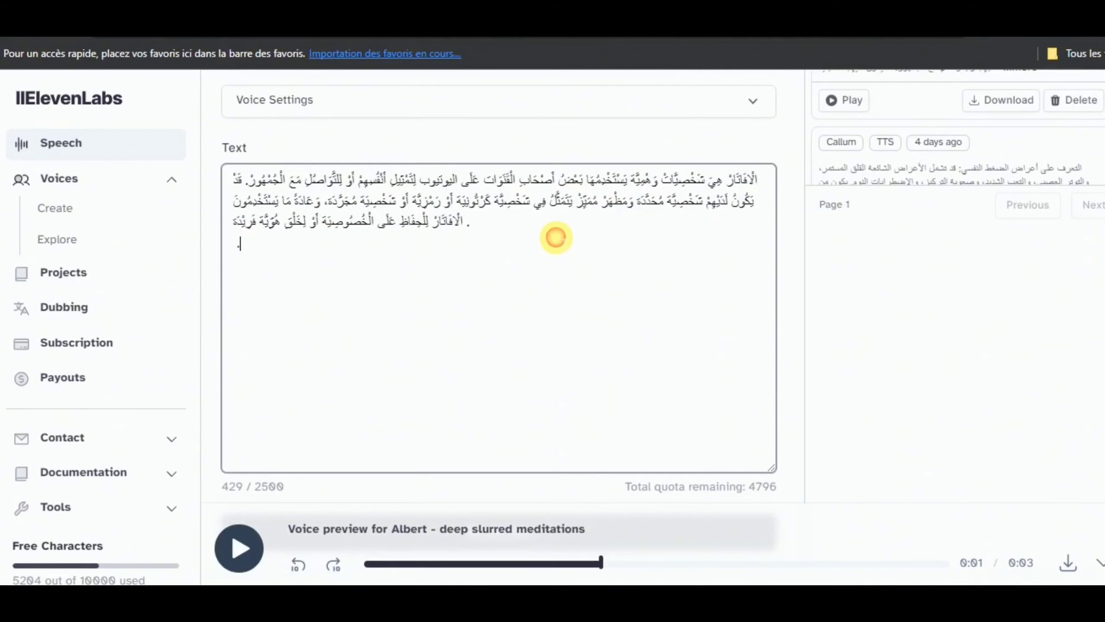
scroll(557, 238, "up", 1)
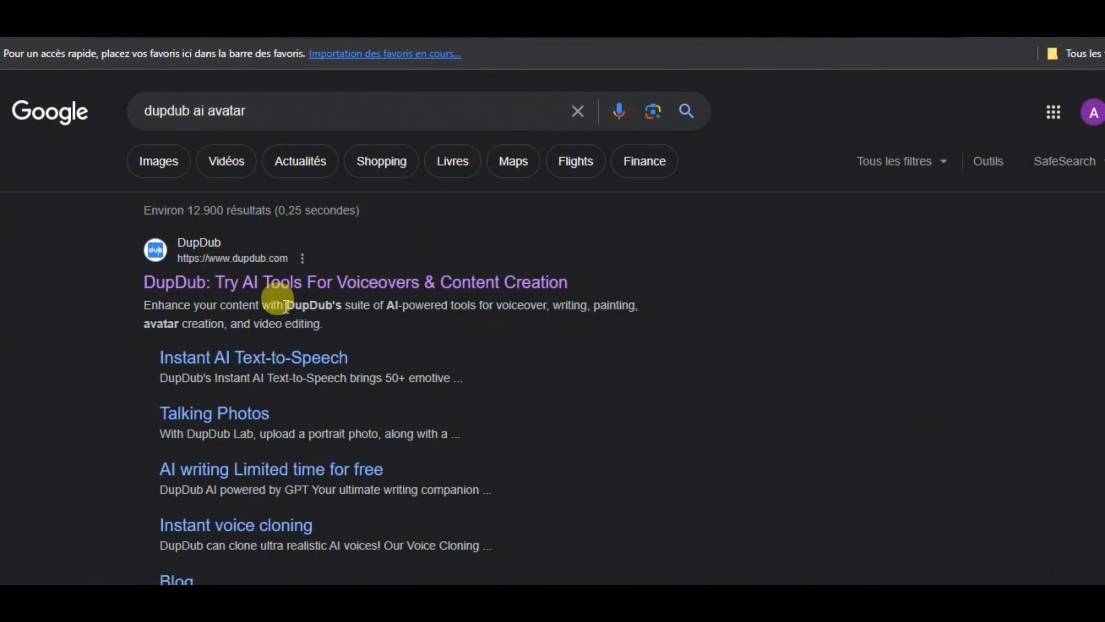
Open the DupDub website from the search results and go to the AI avatar section of DupDub Studio.
left_click(253, 283)
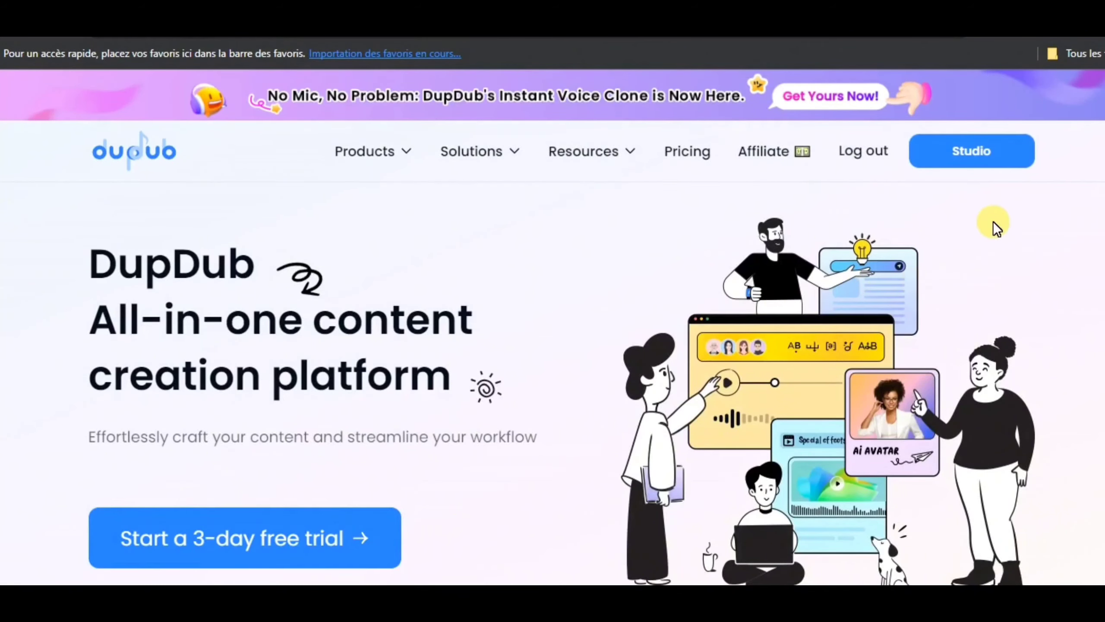
left_click(1004, 160)
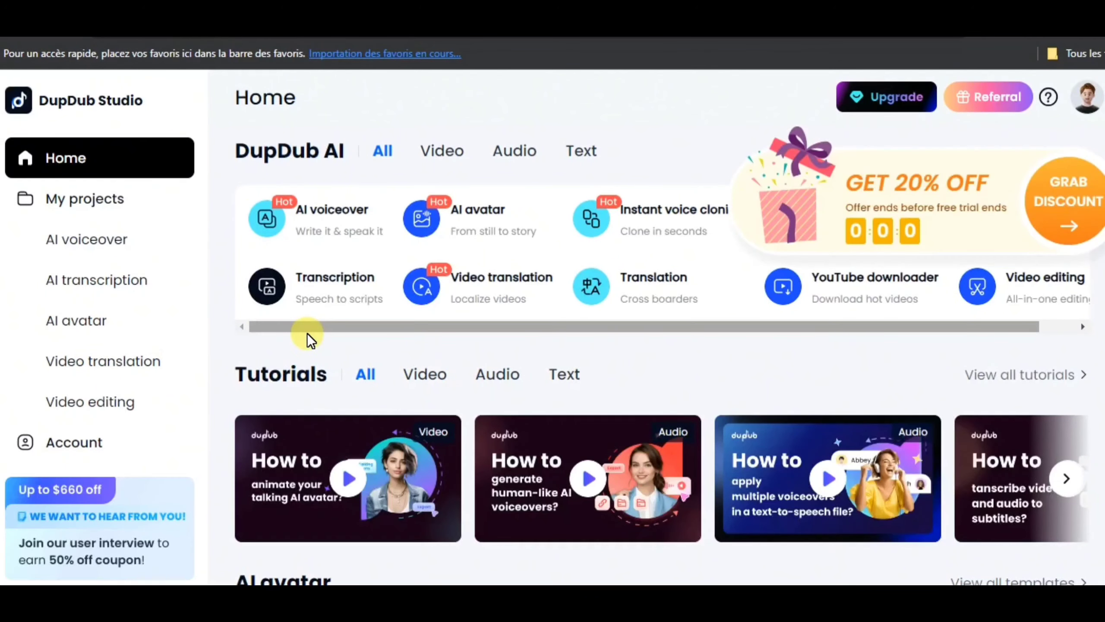
left_click(80, 331)
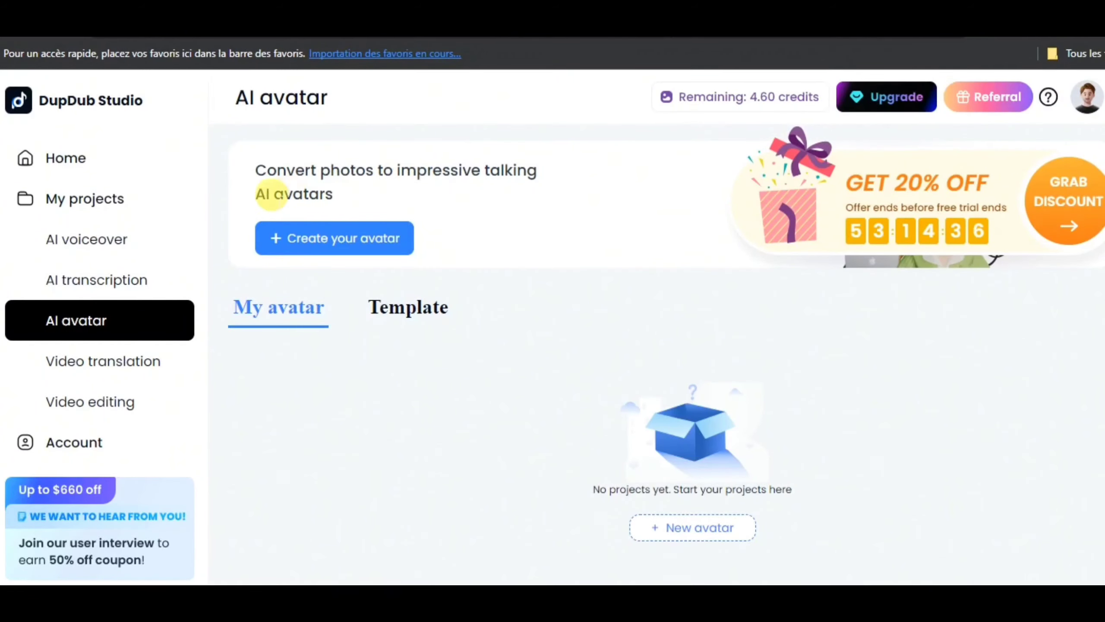
Create a new avatar and upload the image CorrectColor_4_20240218 as its photo.
left_click(343, 241)
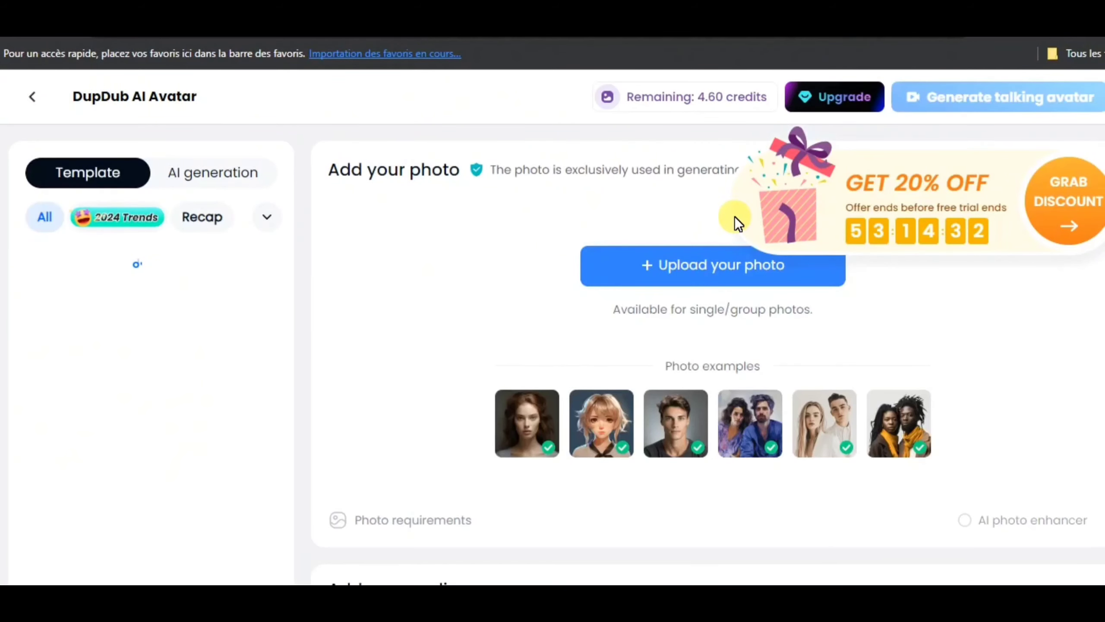
left_click(681, 285)
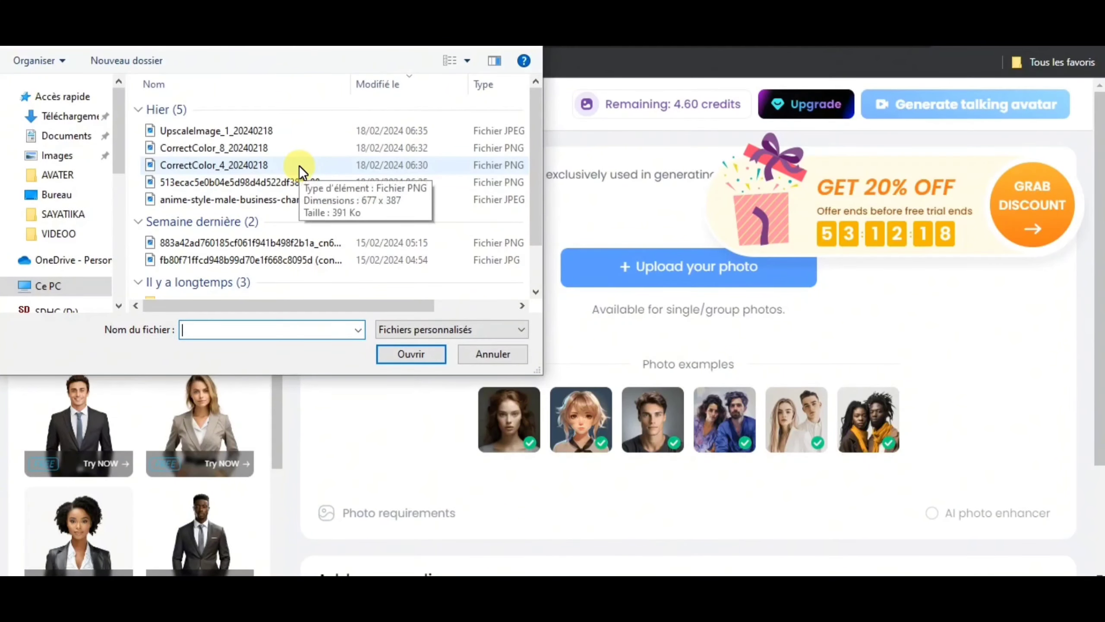
double_click(299, 165)
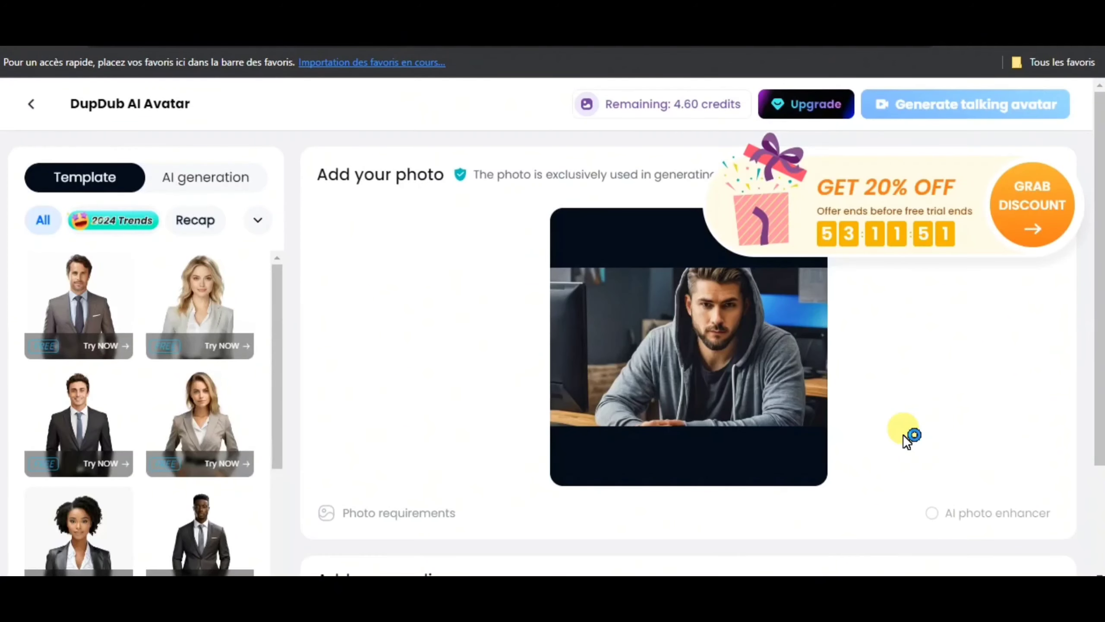
Upload the ElevenLabs_2024-02-18T05_52_07_Callum MP3 as the avatar's audio and save it.
scroll(904, 435, "down", 3)
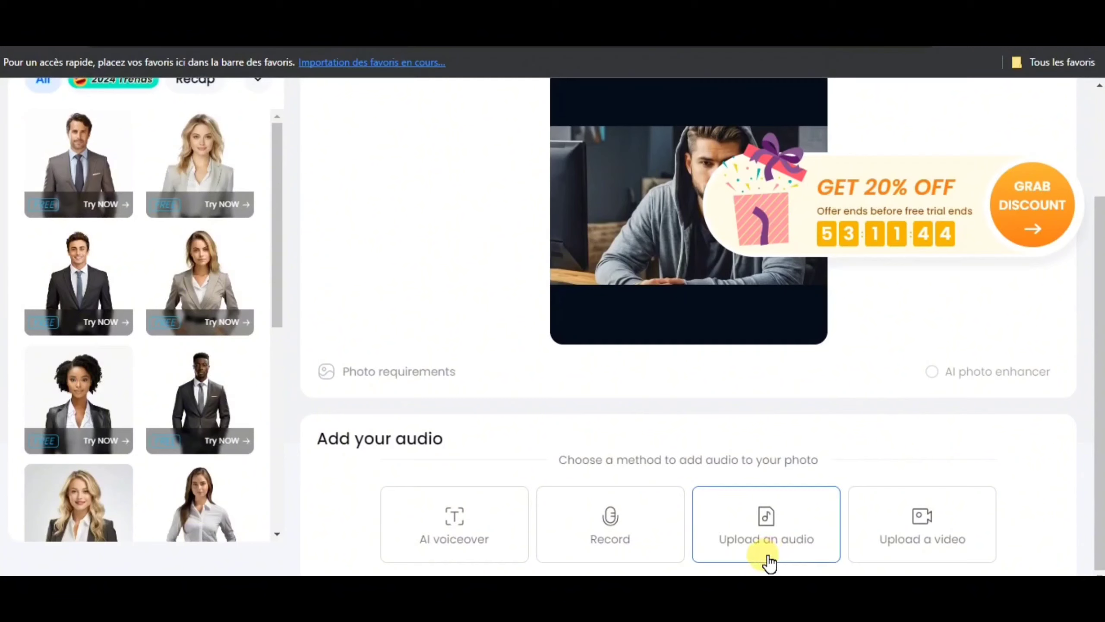
left_click(776, 553)
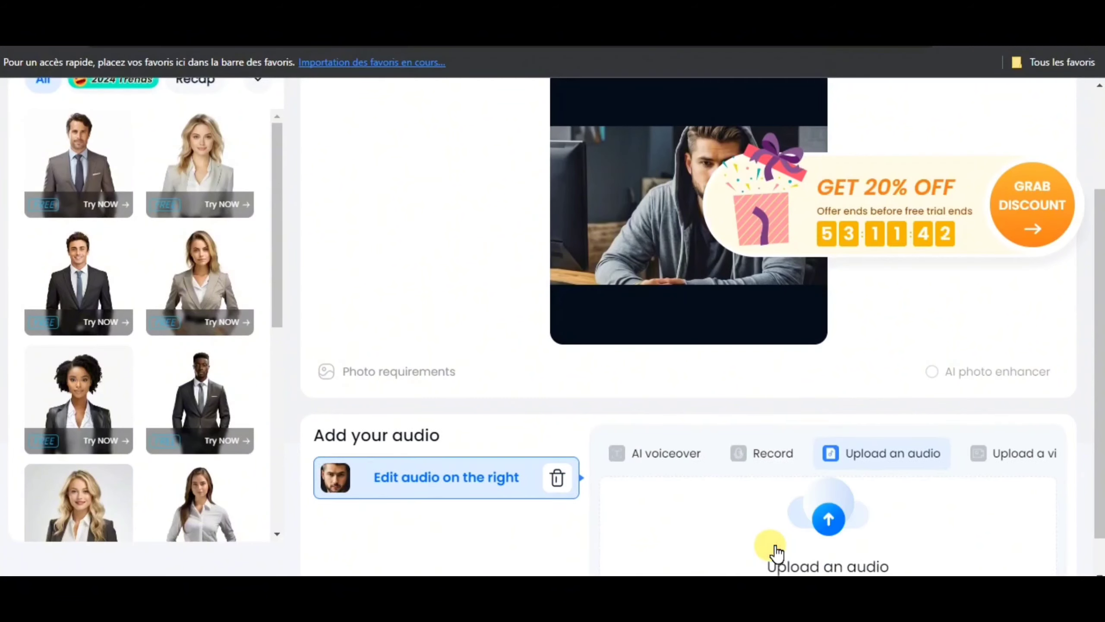
left_click(845, 520)
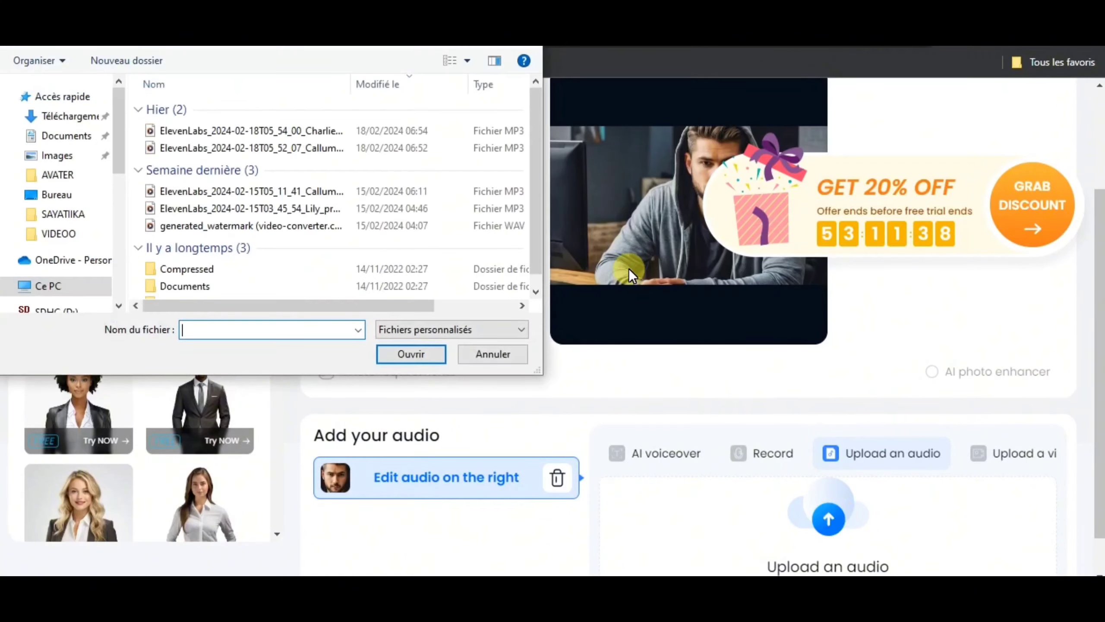
double_click(293, 144)
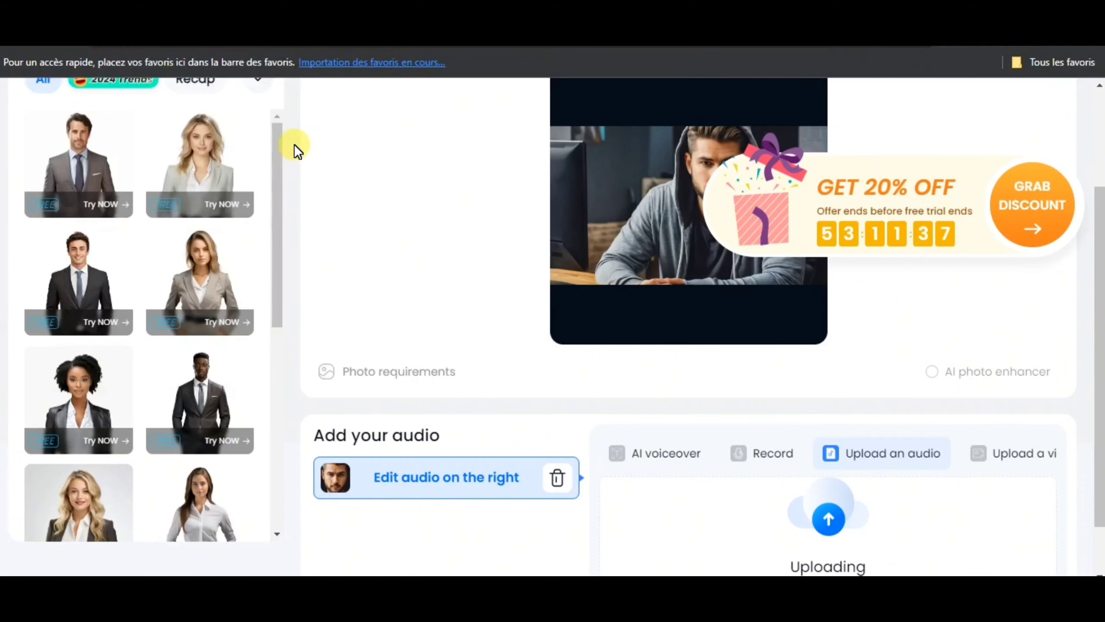
scroll(688, 464, "down", 2)
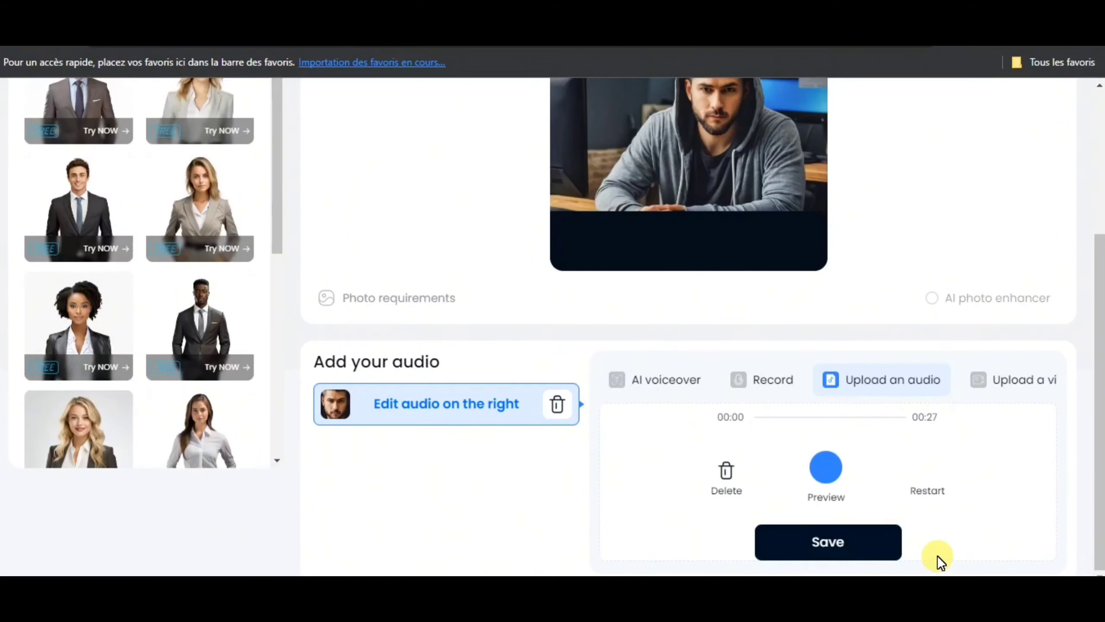
left_click(849, 549)
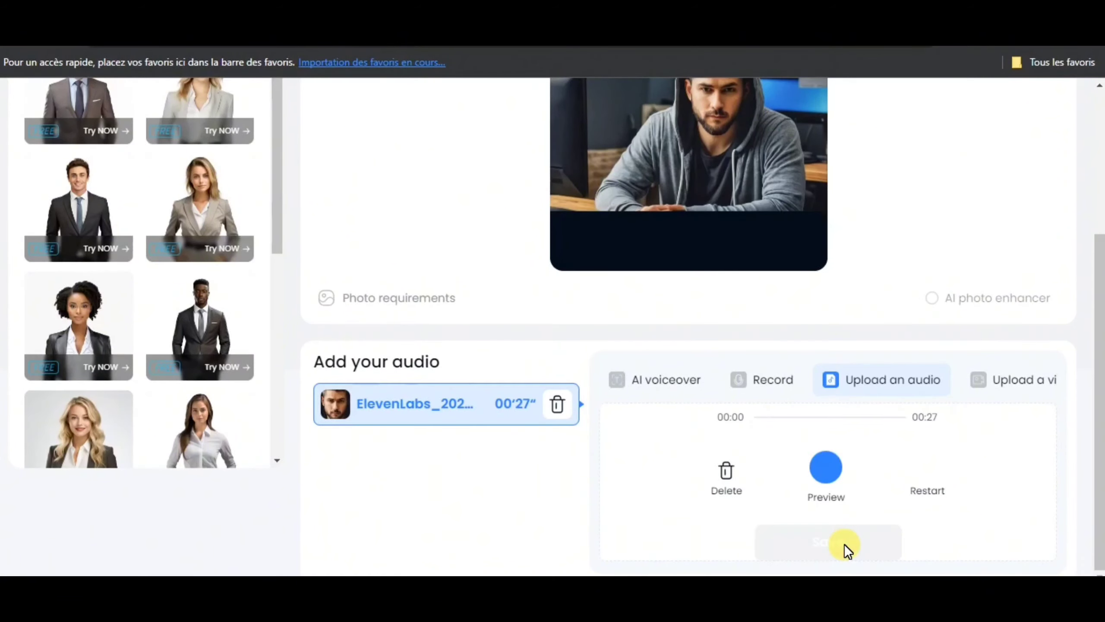
Generate the talking avatar from the photo and audio and play the finished video.
scroll(896, 291, "up", 5)
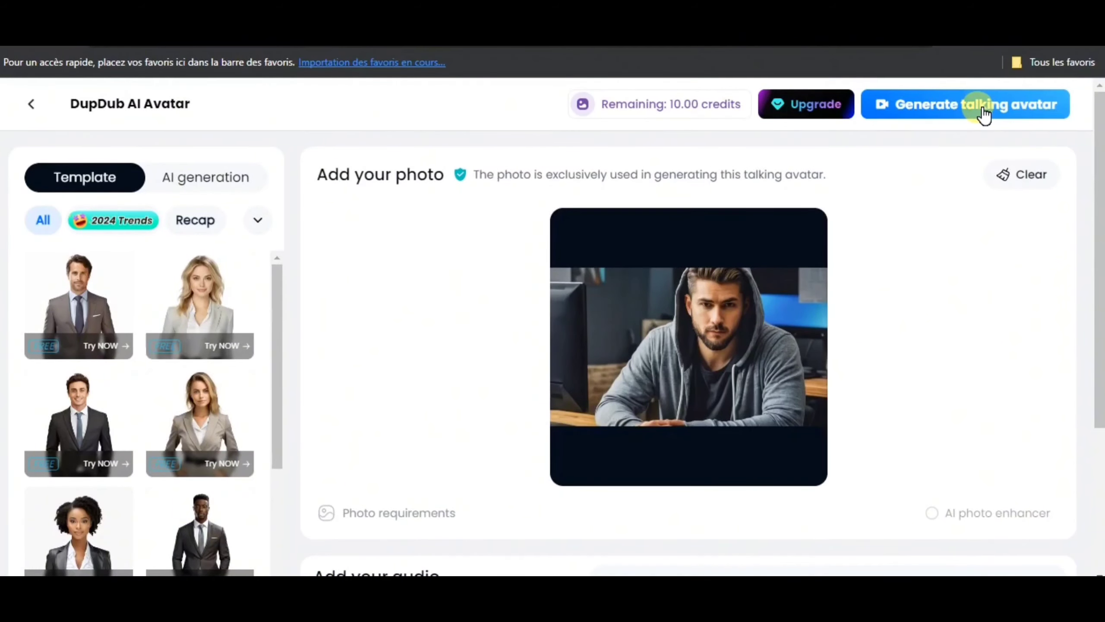
left_click(983, 113)
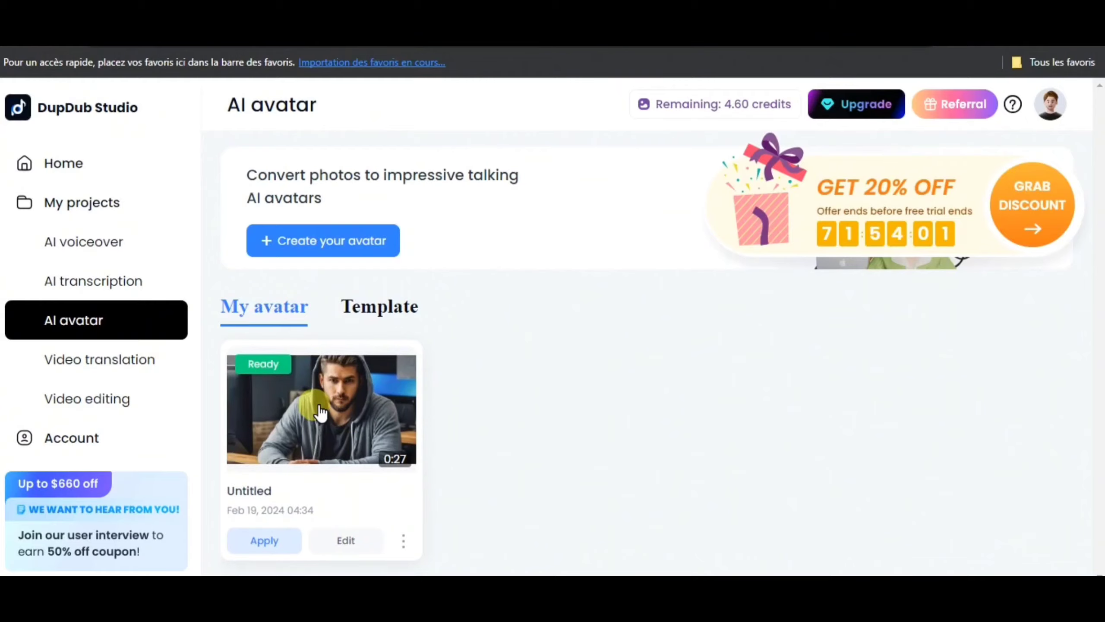
left_click(319, 410)
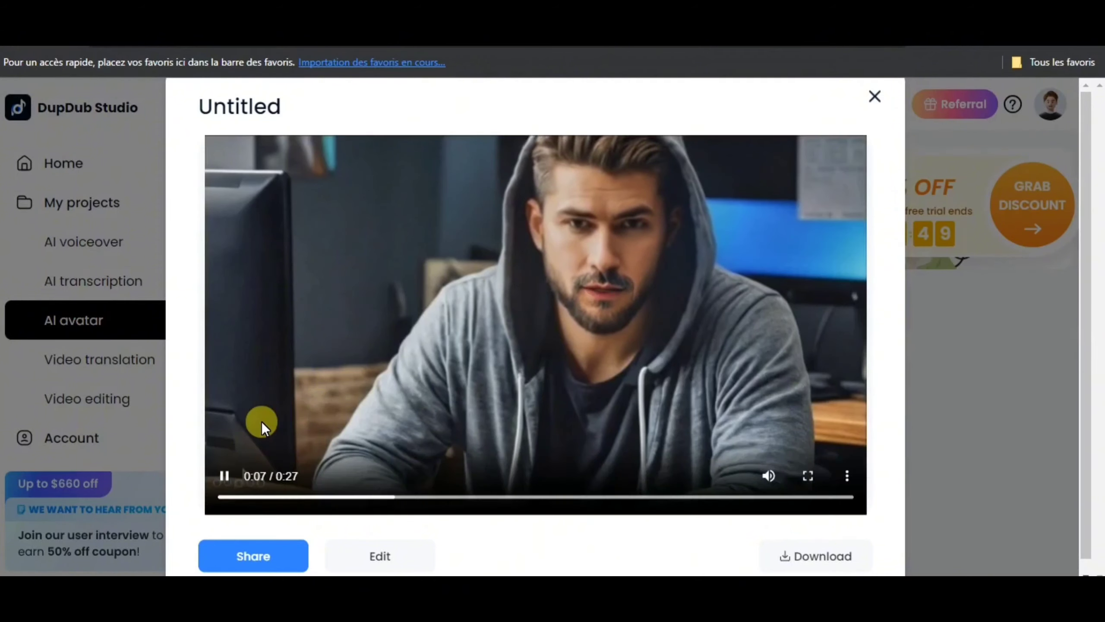
View the talking avatar video in full screen, return to the normal view and pause it.
left_click(809, 475)
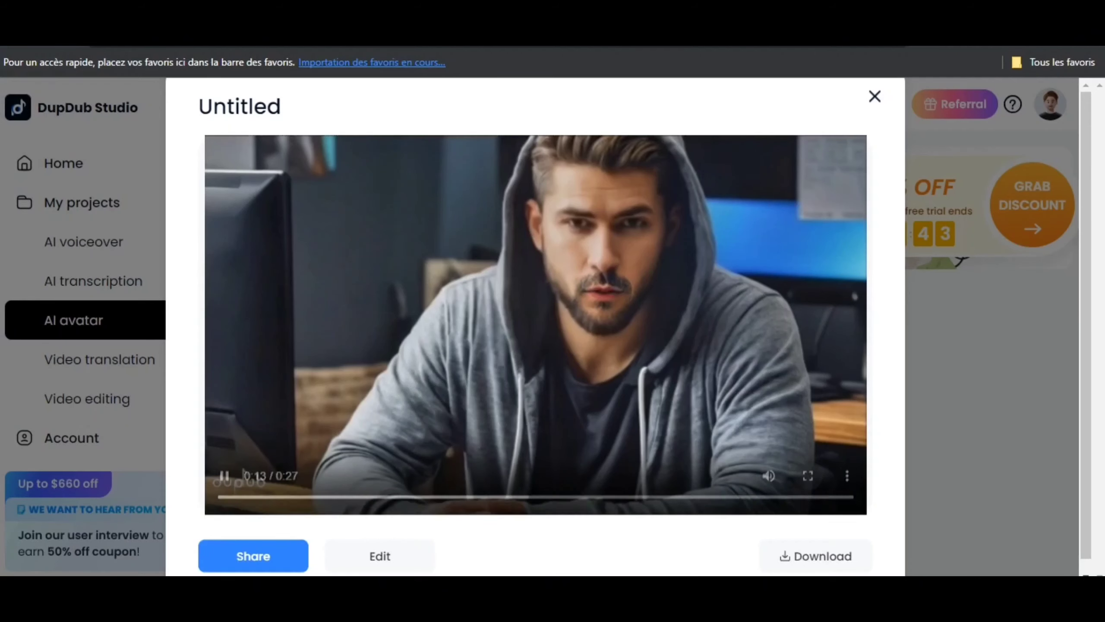
key("Escape")
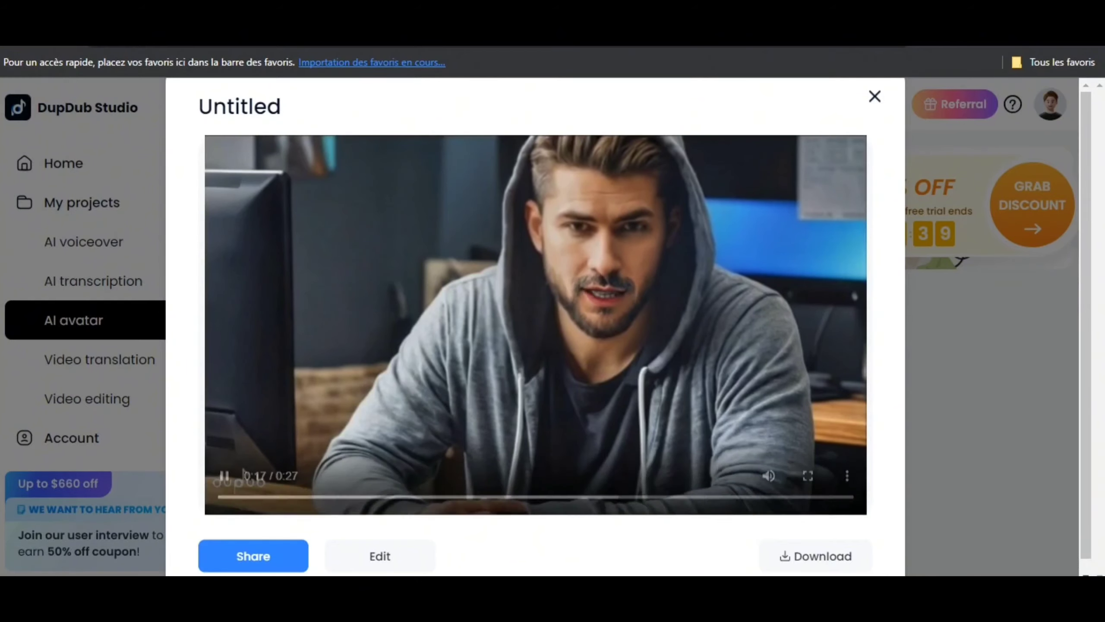
left_click(230, 479)
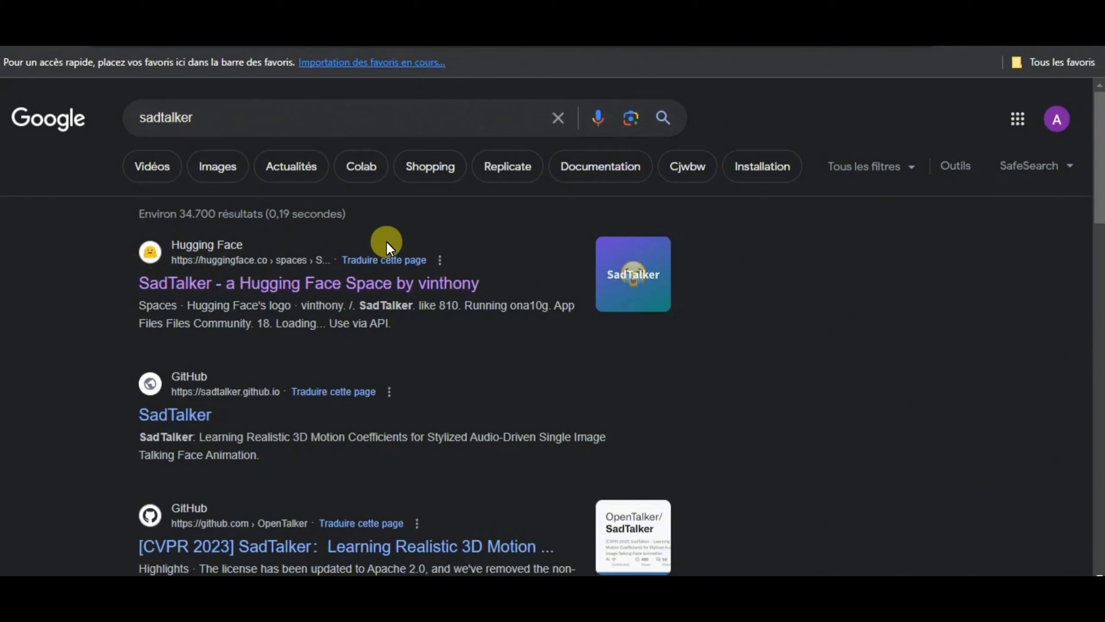
Open vinthony's SadTalker space on Hugging Face from the search results and upload CorrectColor_4_20240218 as the source image.
left_click(167, 281)
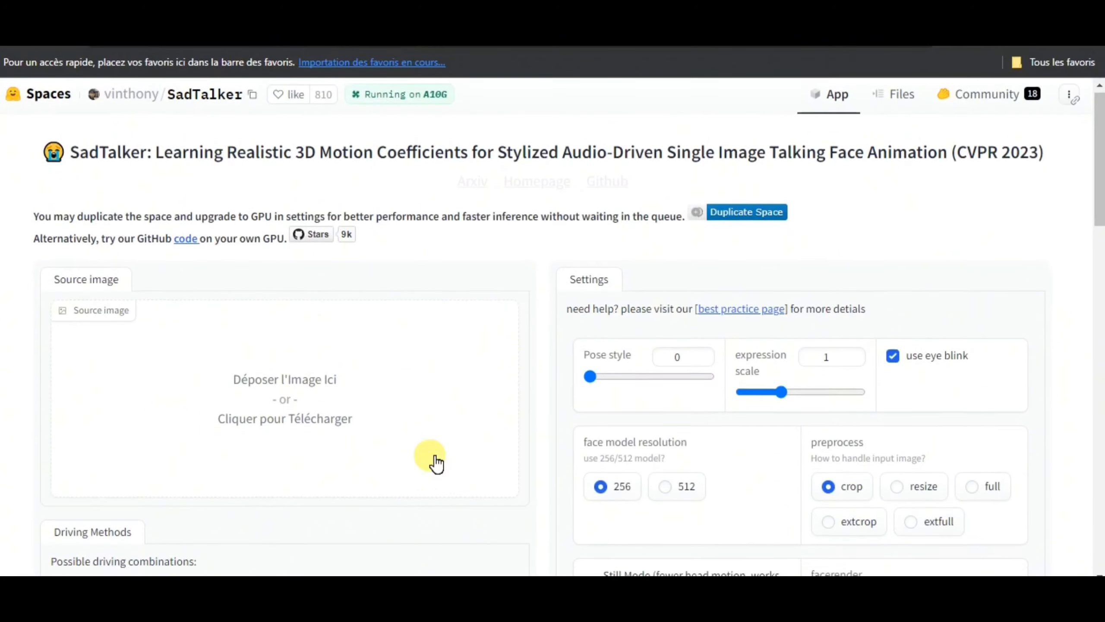
scroll(434, 459, "down", 3)
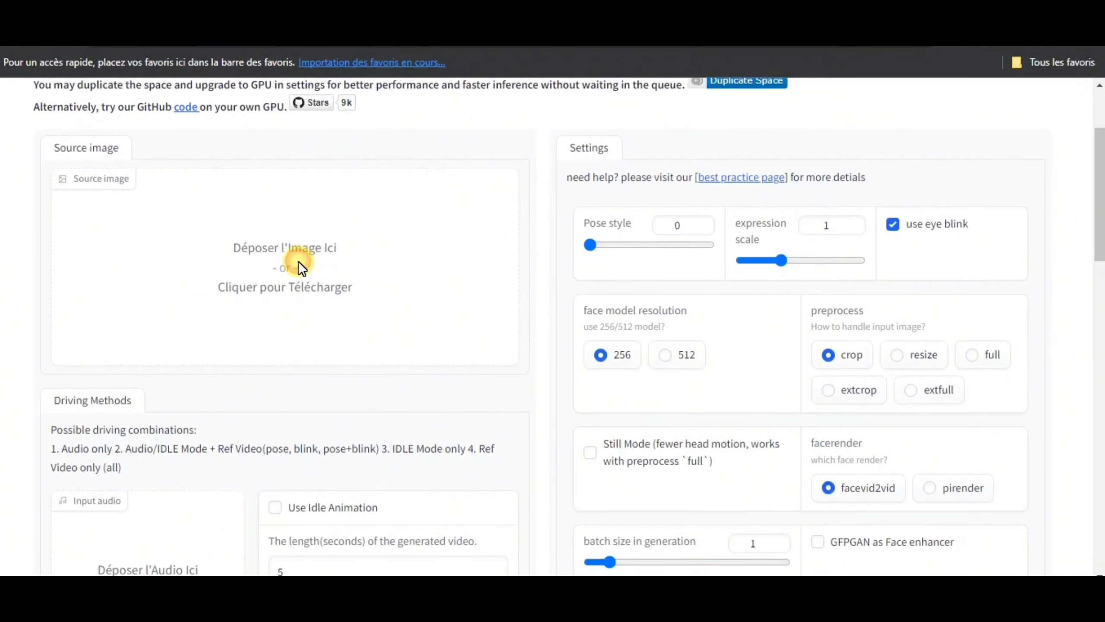
left_click(299, 263)
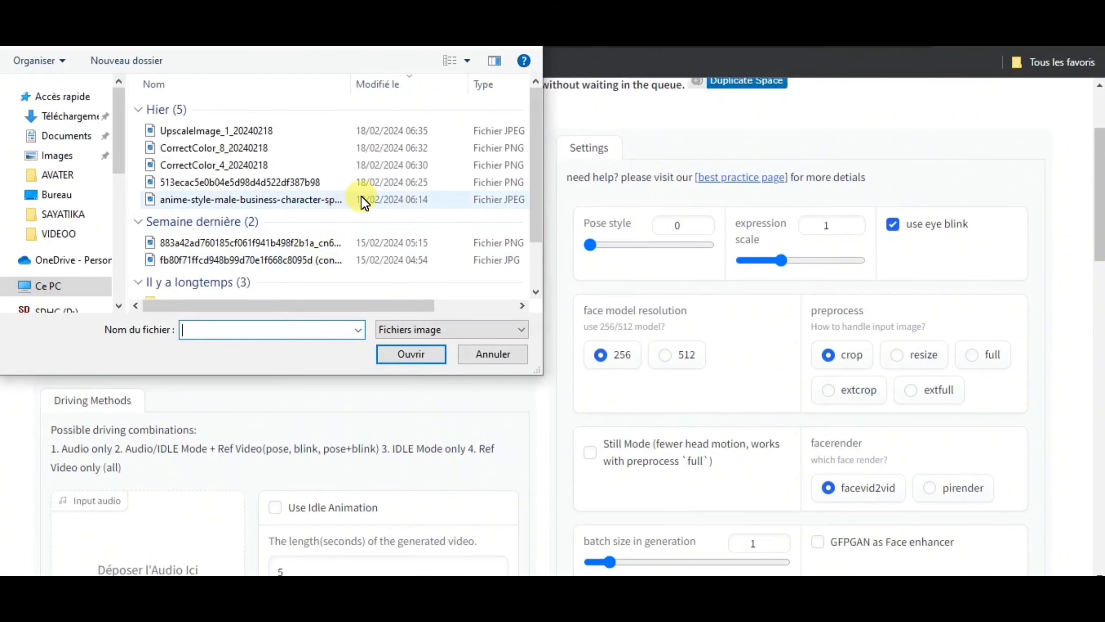
double_click(314, 163)
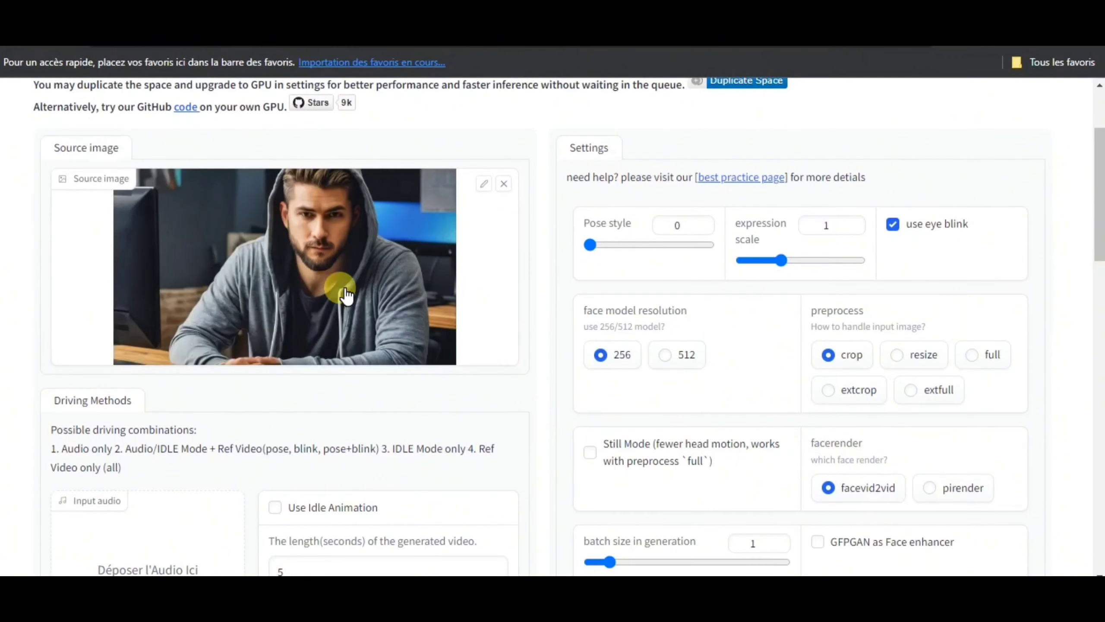
Set SadTalker's preprocess option to full and the face model resolution to 512, and enable Still Mode.
scroll(822, 353, "down", 3)
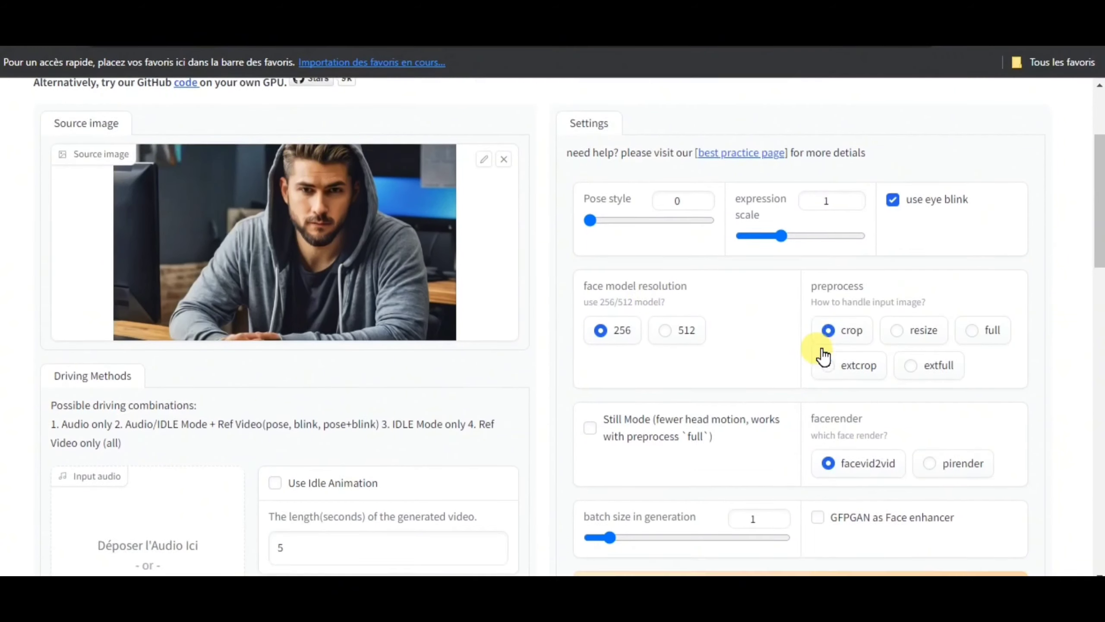
left_click(970, 247)
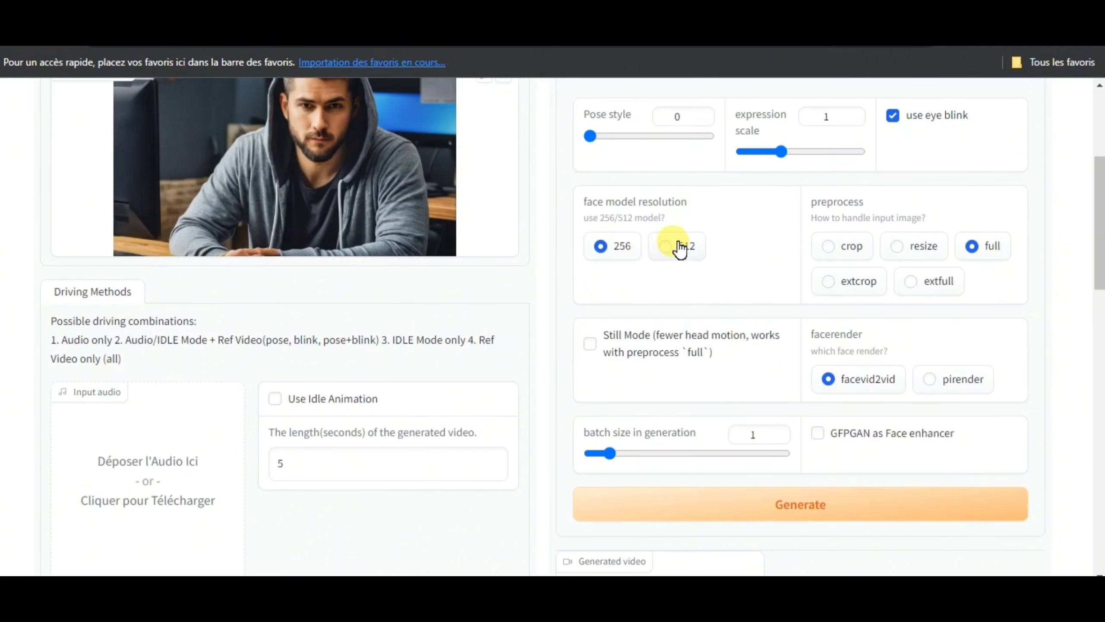
scroll(670, 266, "up", 1)
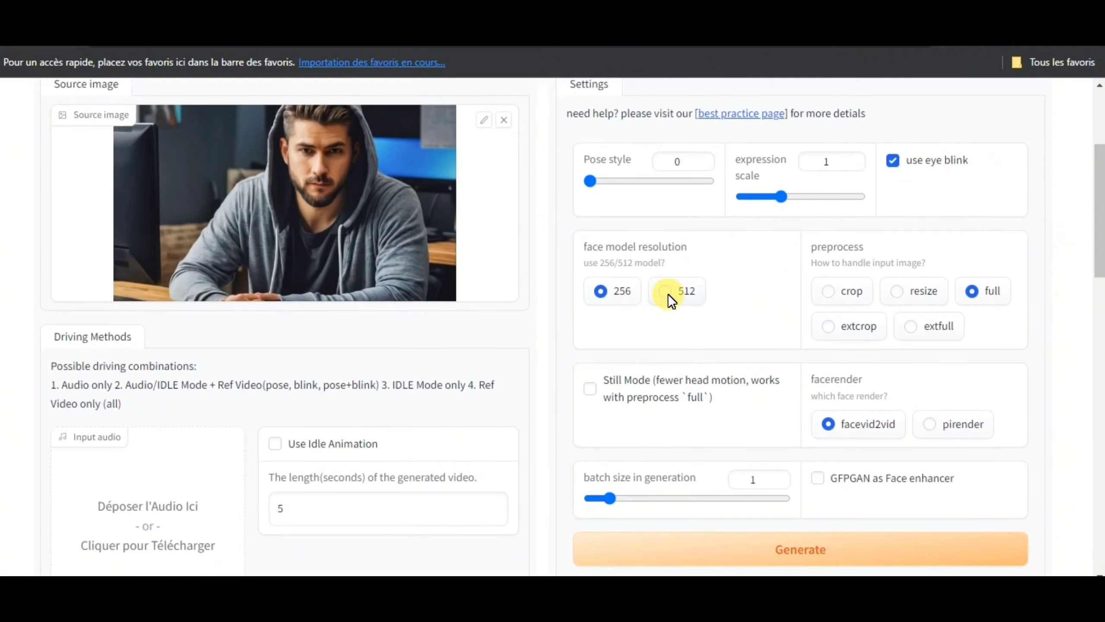
left_click(668, 293)
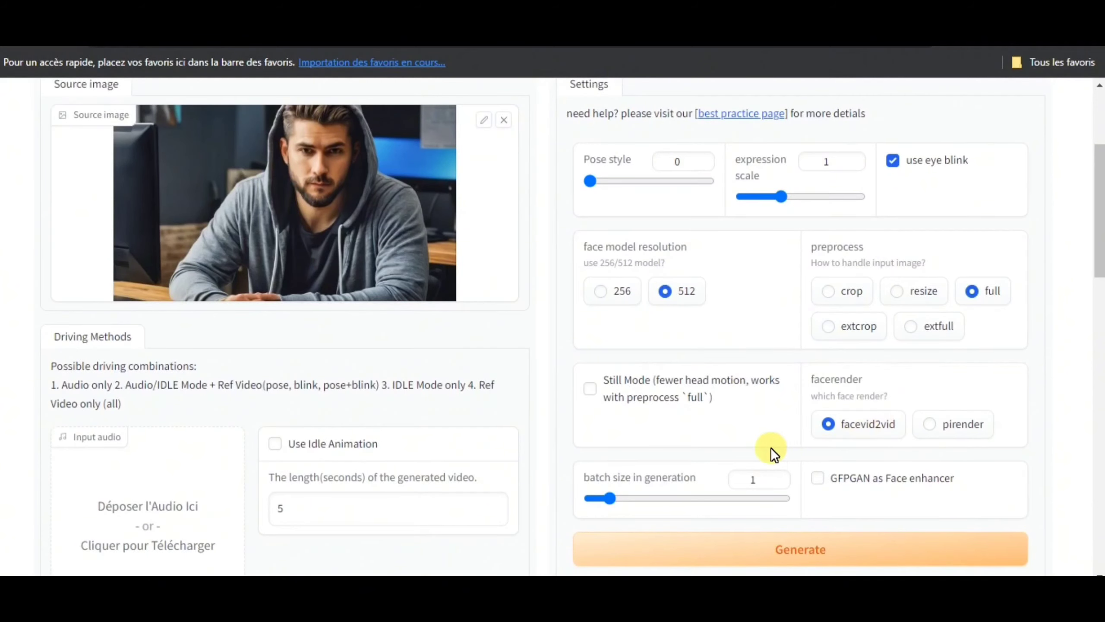
scroll(663, 455, "down", 1)
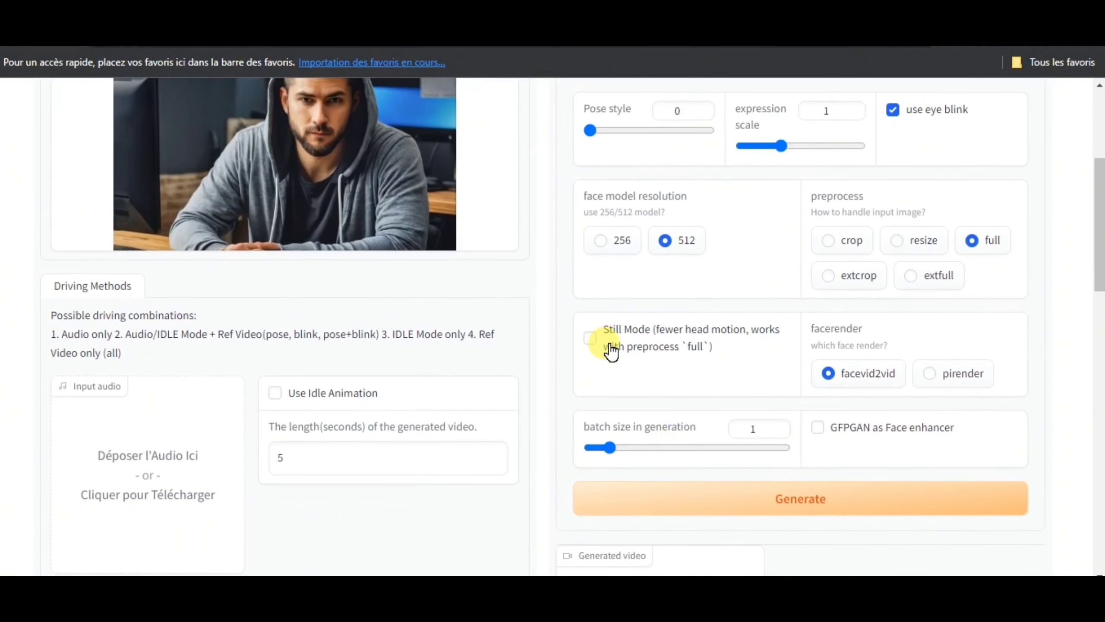
left_click(589, 338)
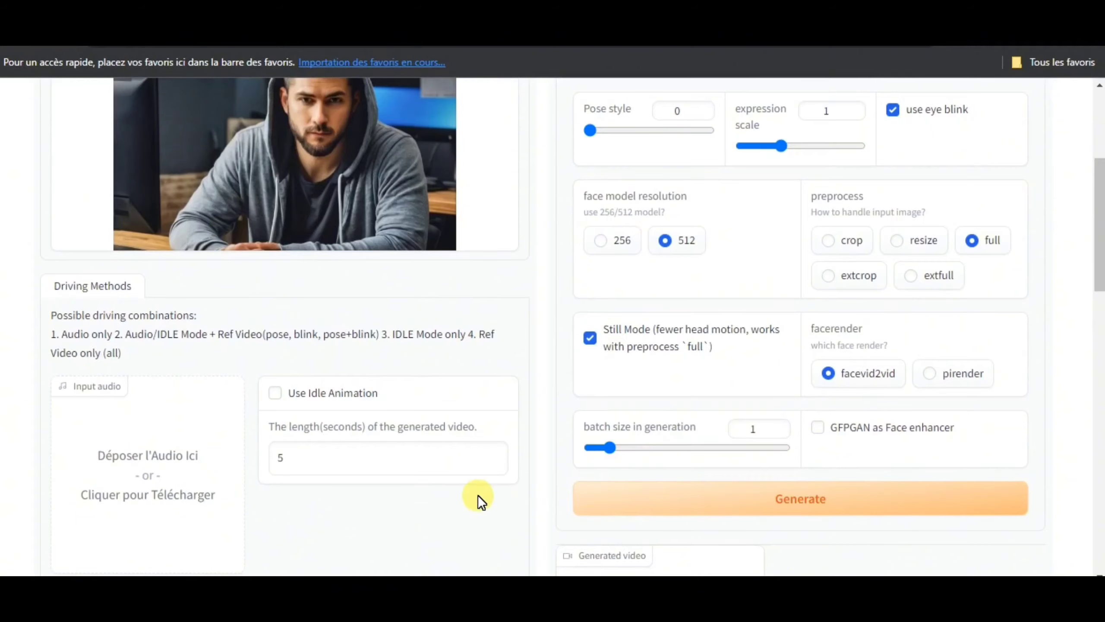
Upload the MP3 ElevenLabs_2024-02-18T05_52_07_Callum_pre_s50_sb75_se0_b_m2 as the input audio.
scroll(478, 495, "down", 4)
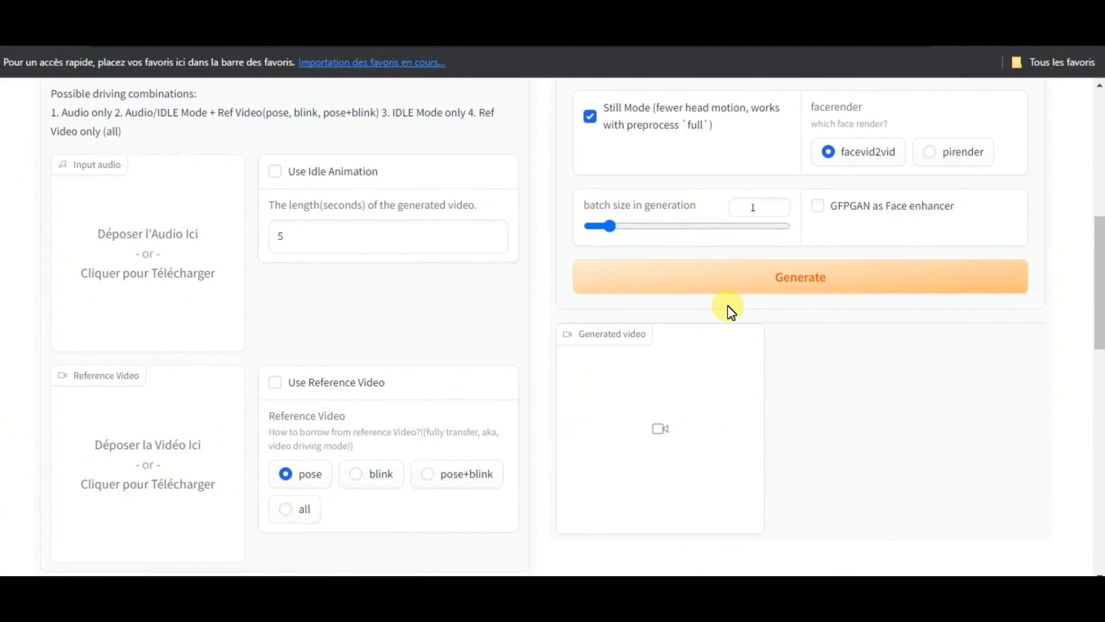
left_click(145, 279)
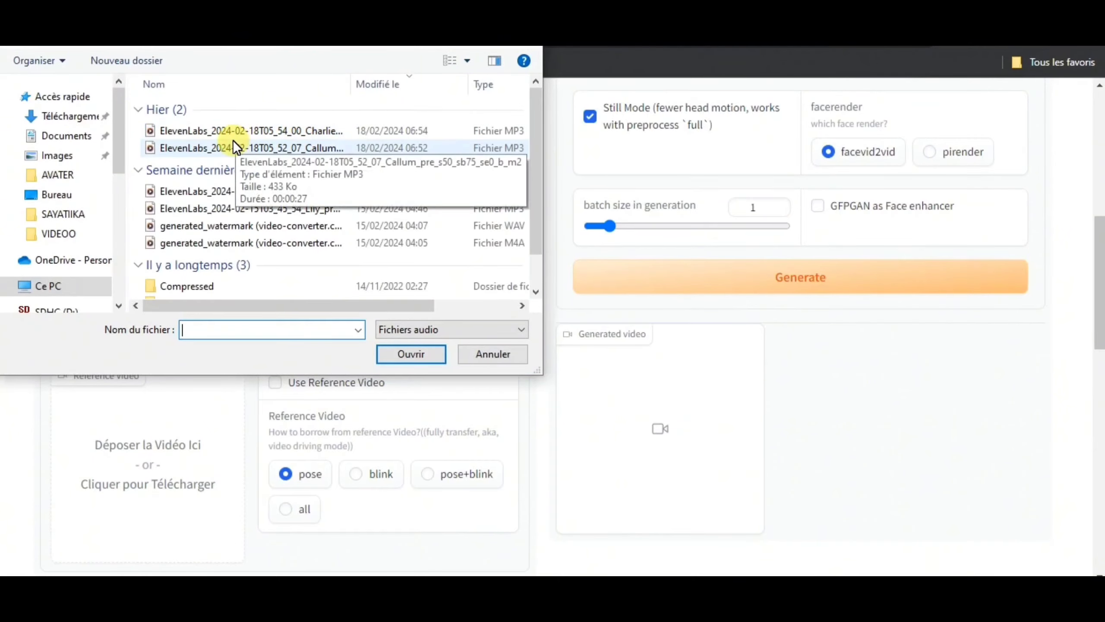
double_click(234, 148)
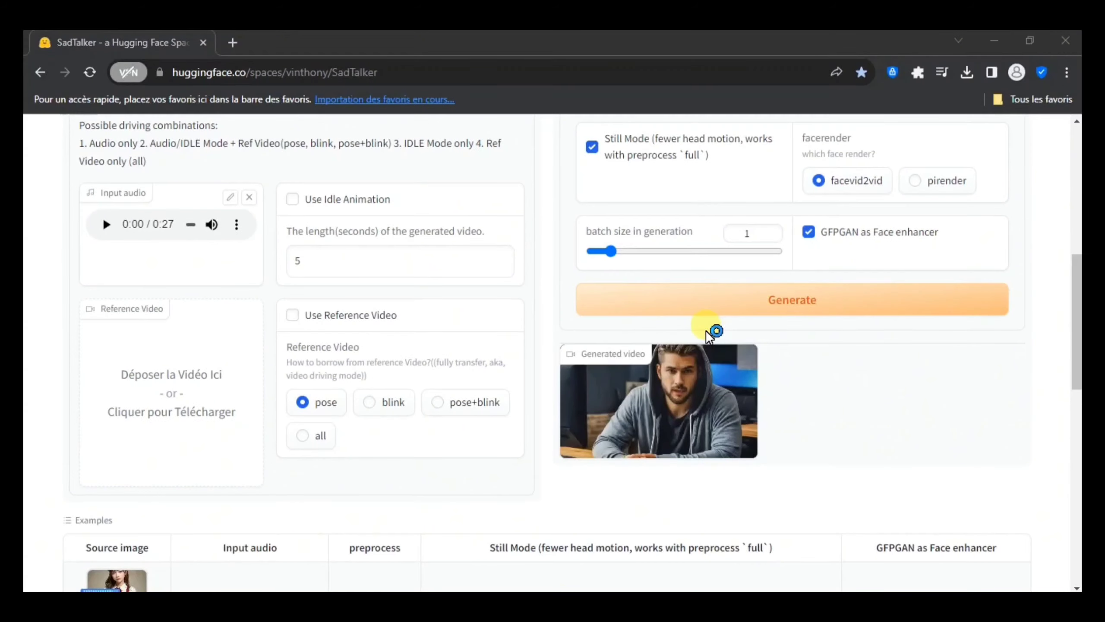
Review the SadTalker source image and settings, and open the generated video in full screen.
mouse_move(704, 400)
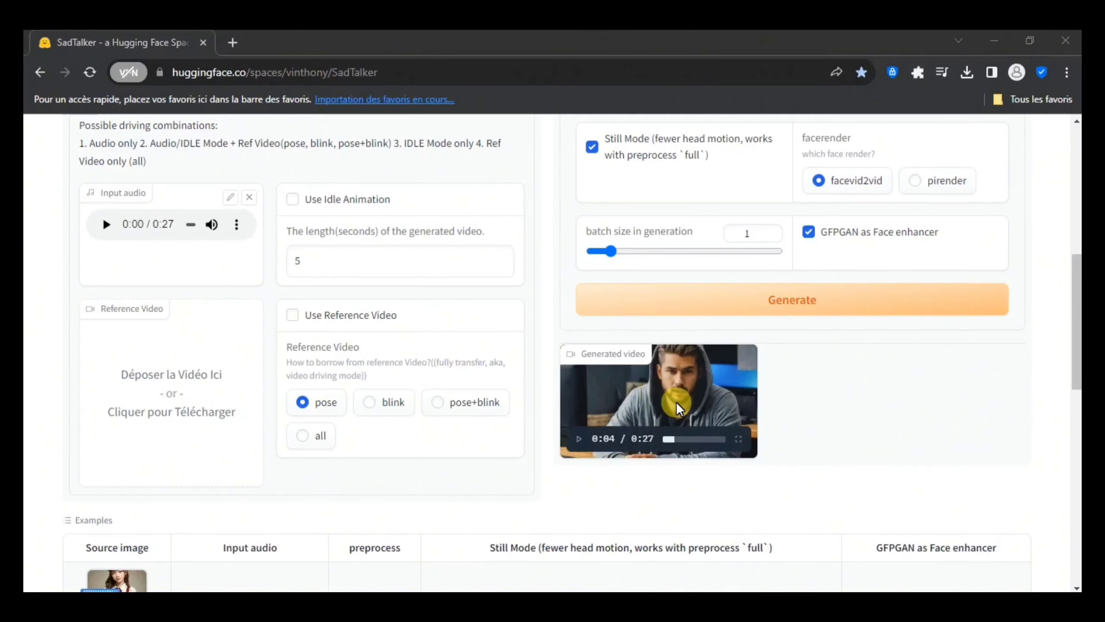
scroll(711, 250, "up", 10)
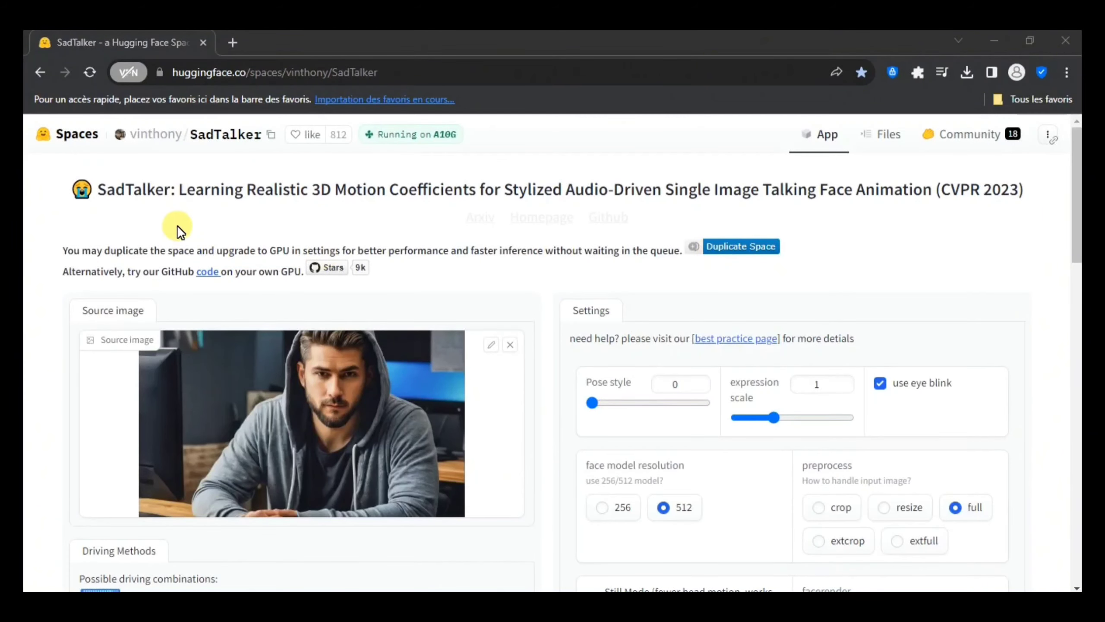
scroll(777, 290, "down", 10)
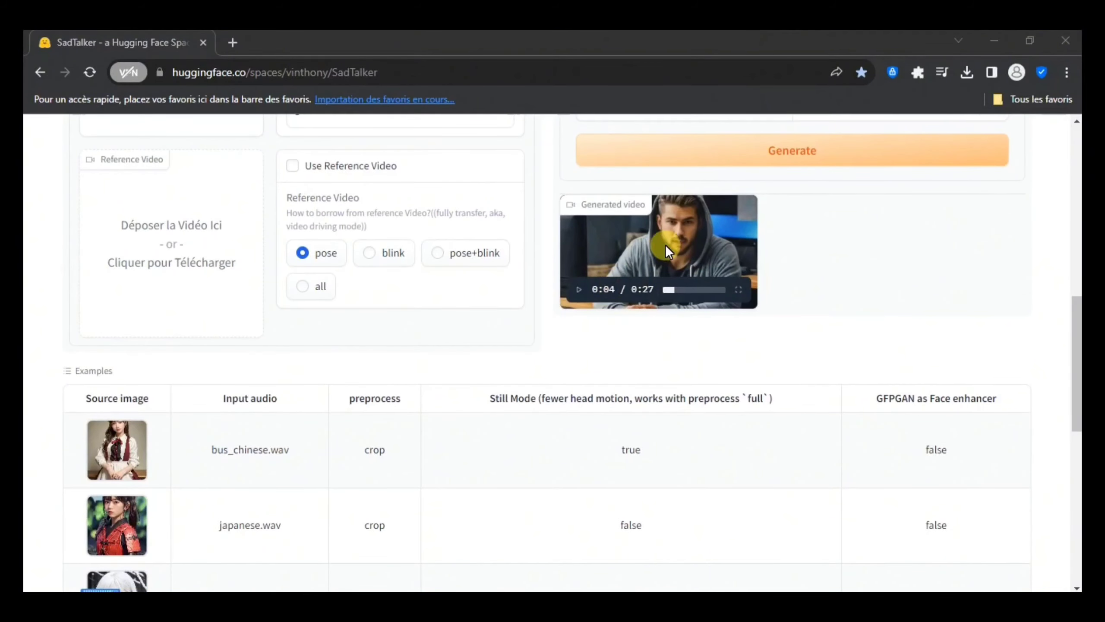
left_click(745, 294)
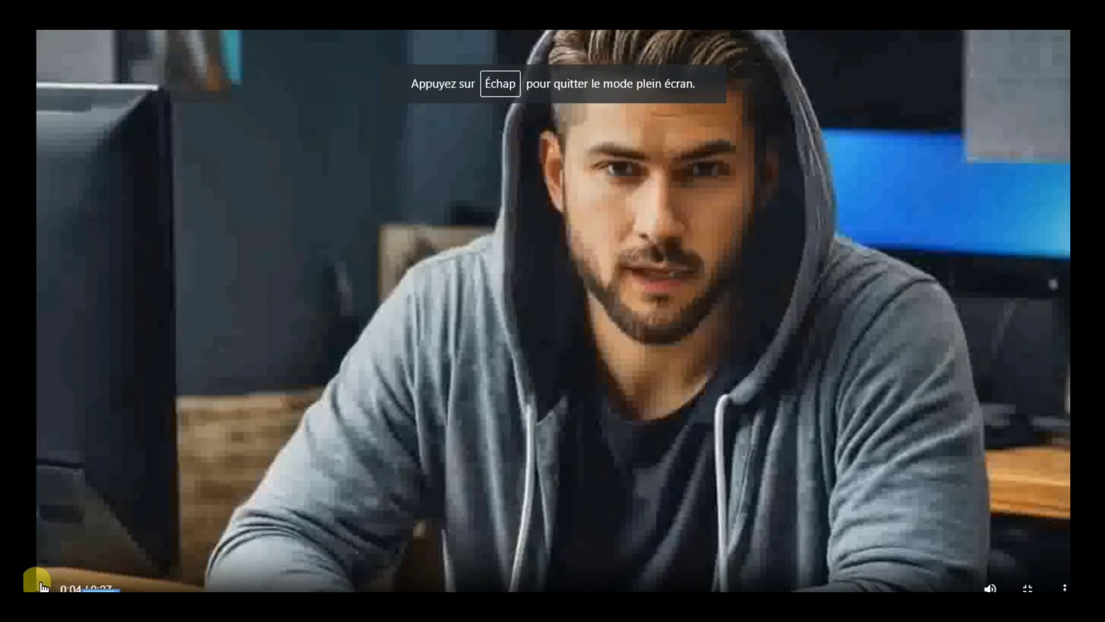